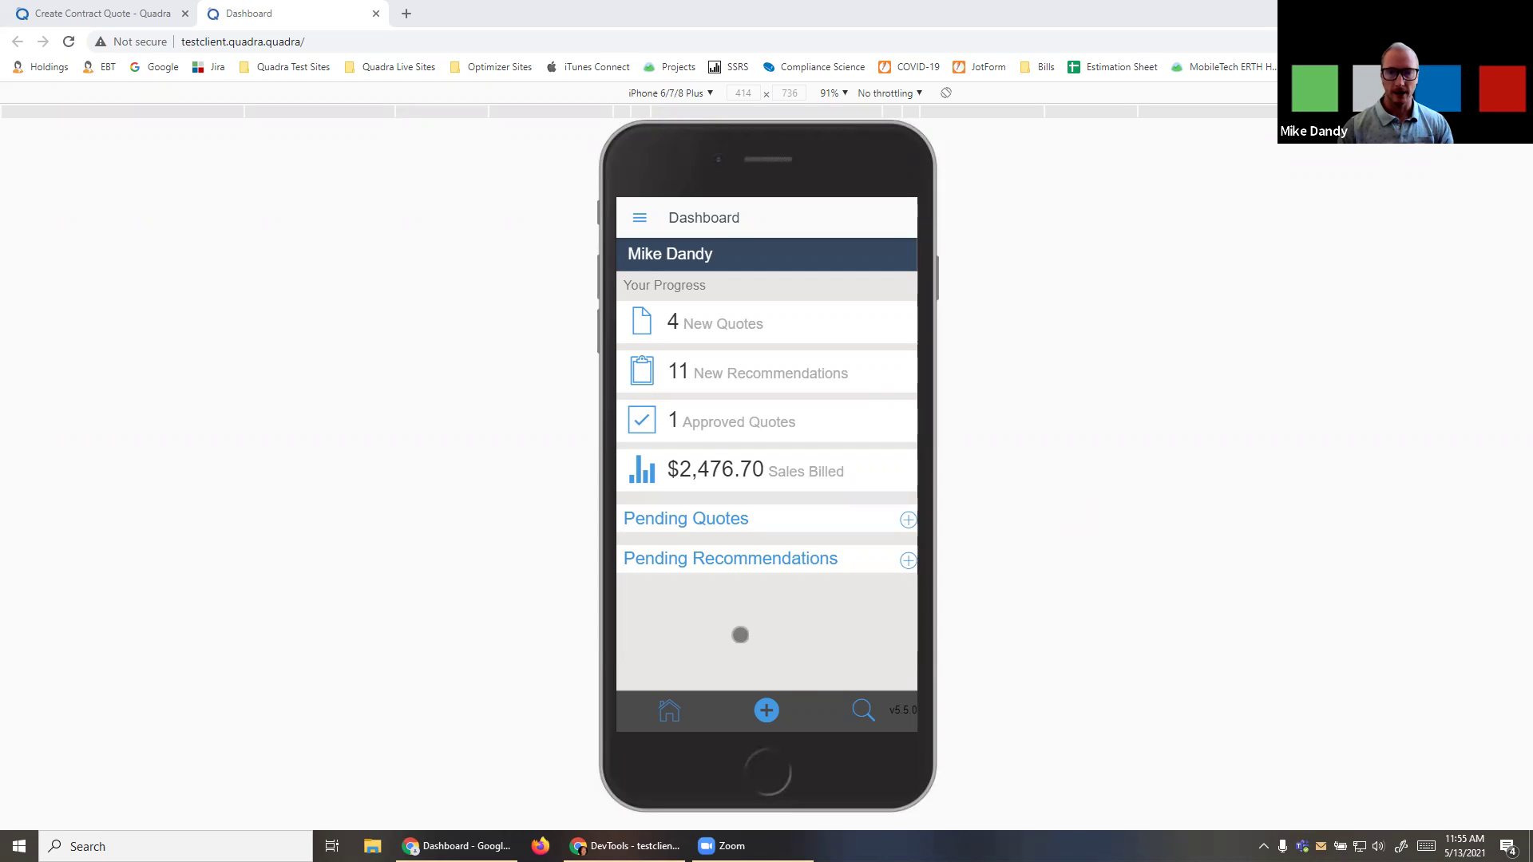
Search the records for the customer name "abc"
left_click(864, 708)
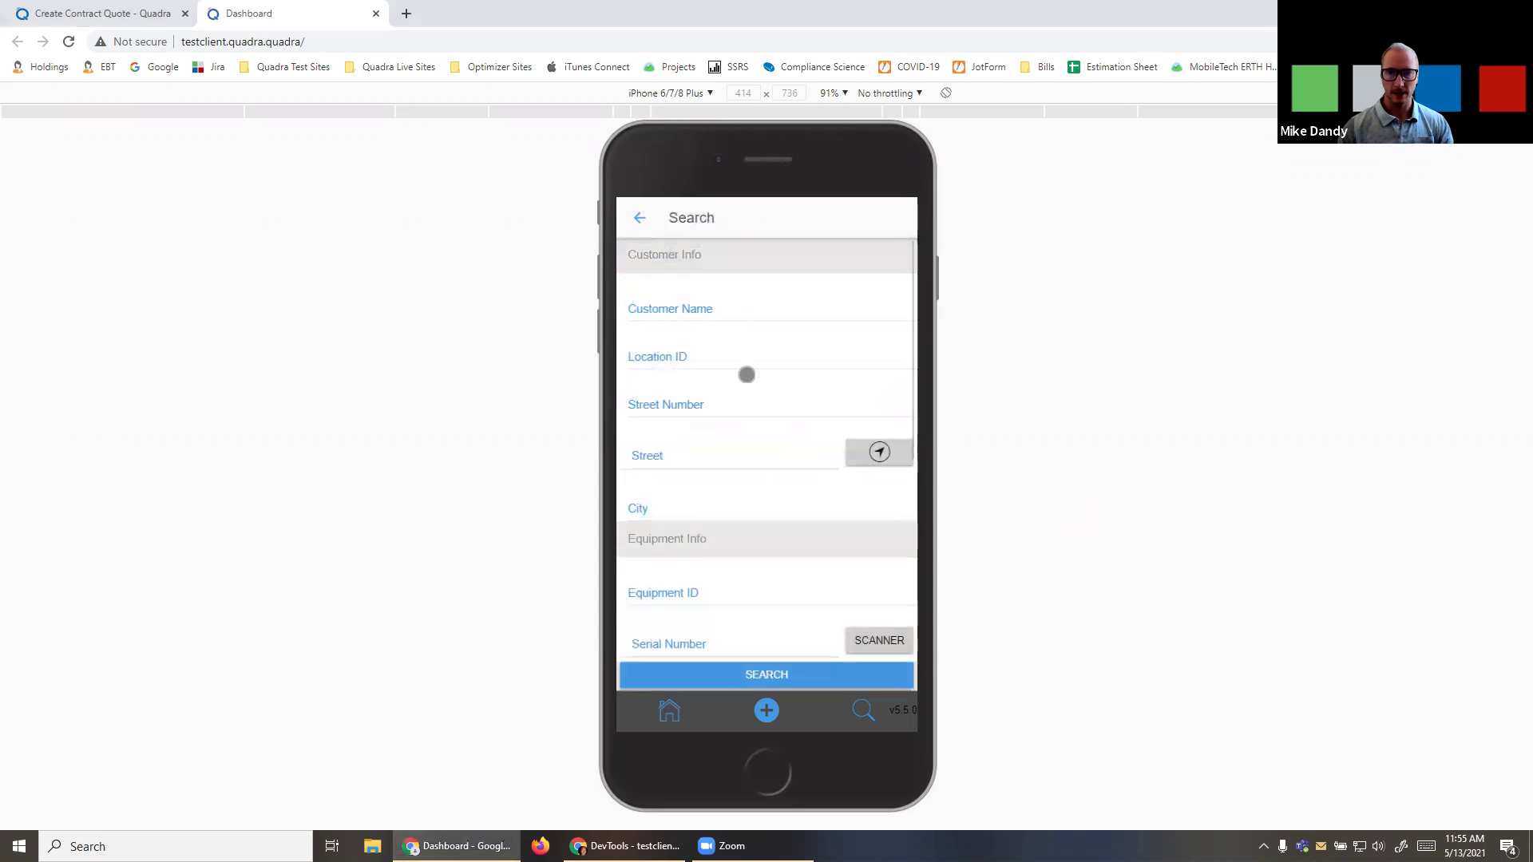
left_click(709, 307)
type("abc")
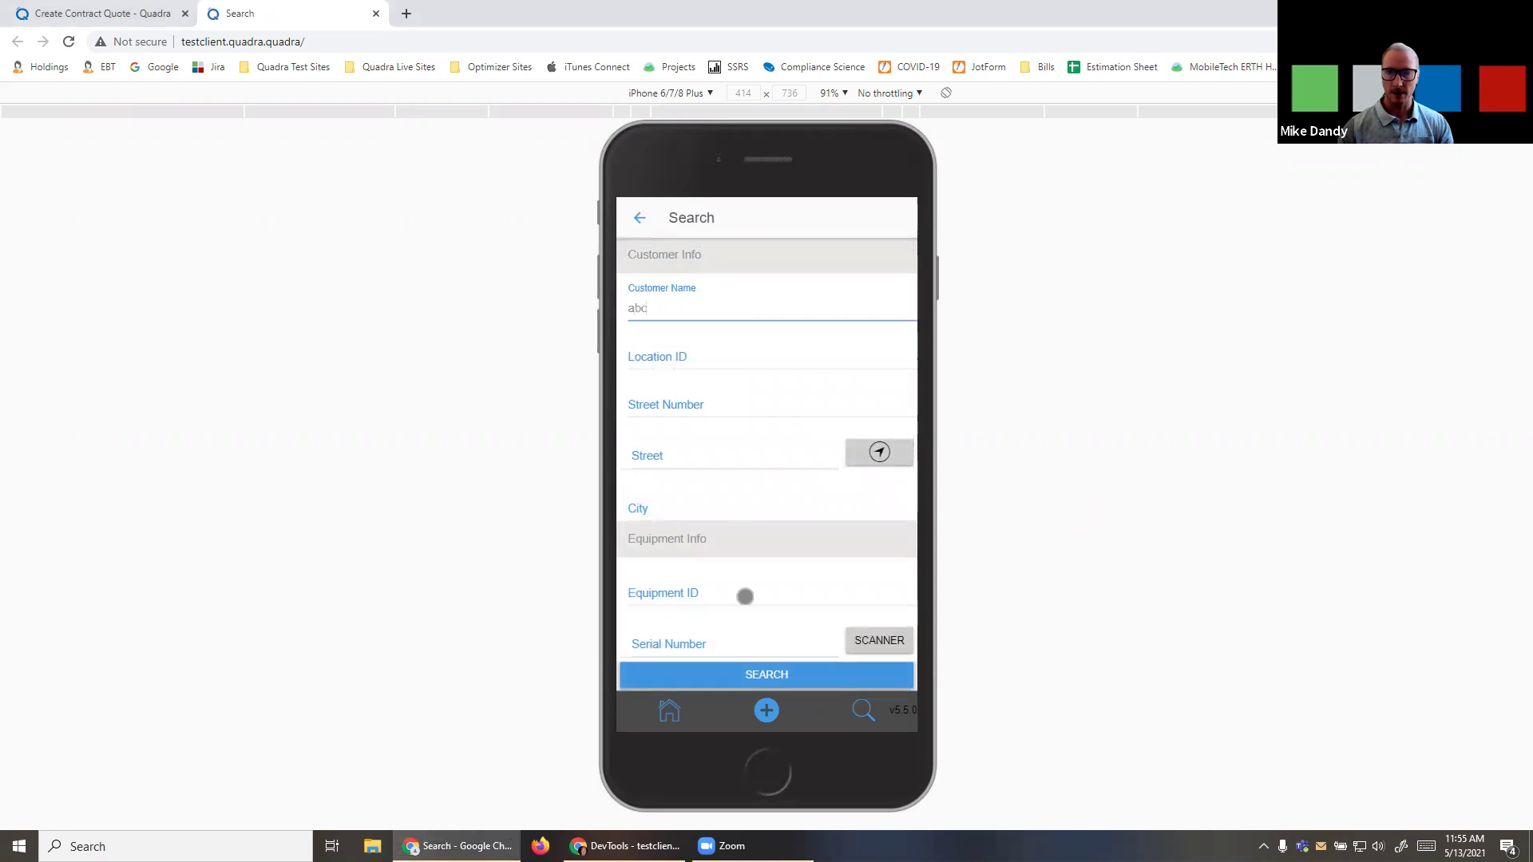
left_click(733, 675)
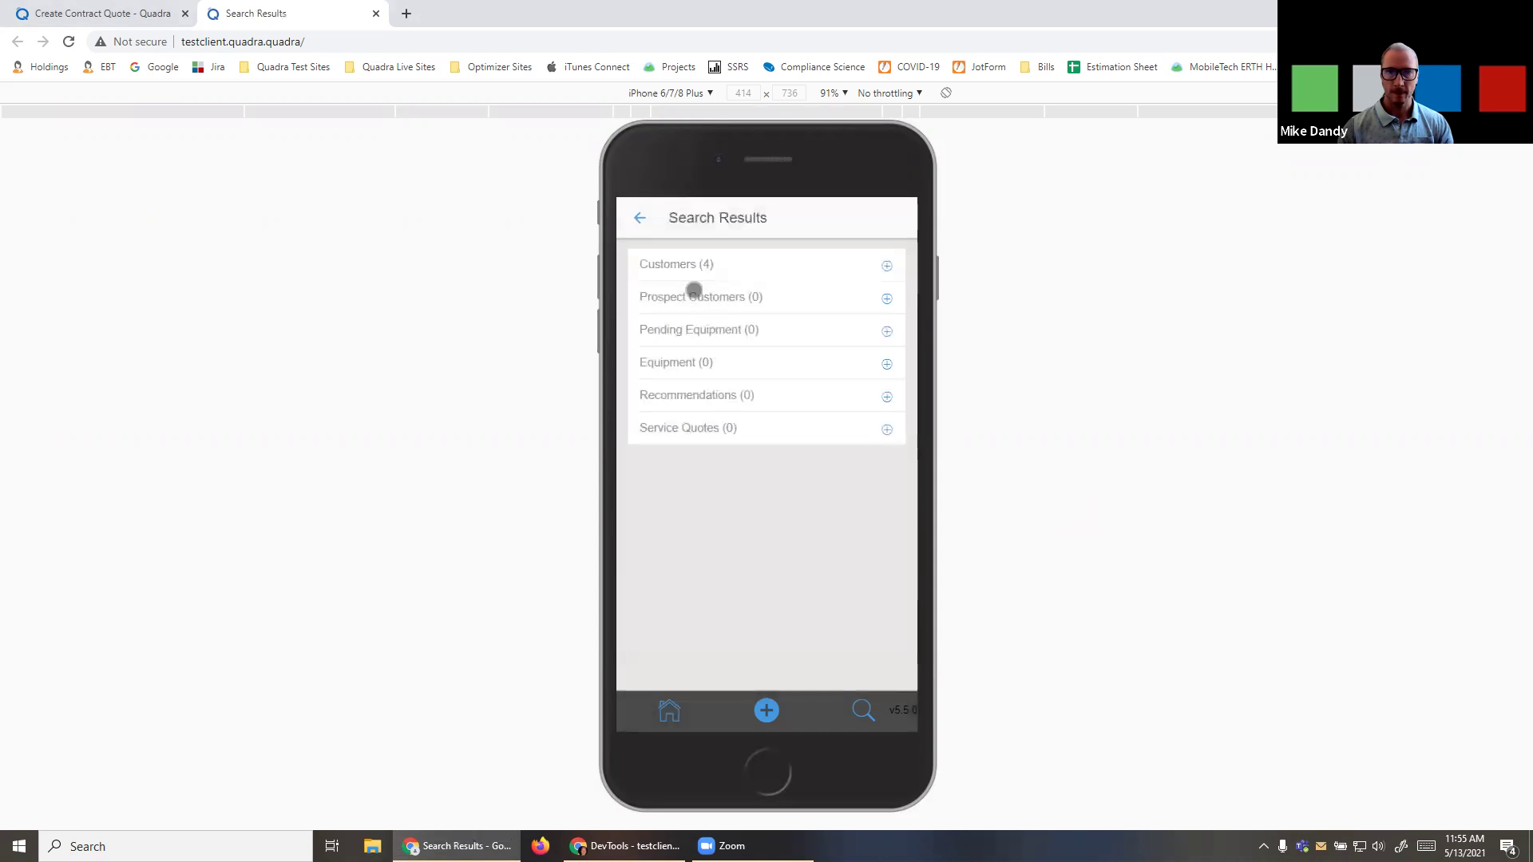
Open the equipment records of the first ABC Co location in the customer results
left_click(686, 269)
left_click(699, 307)
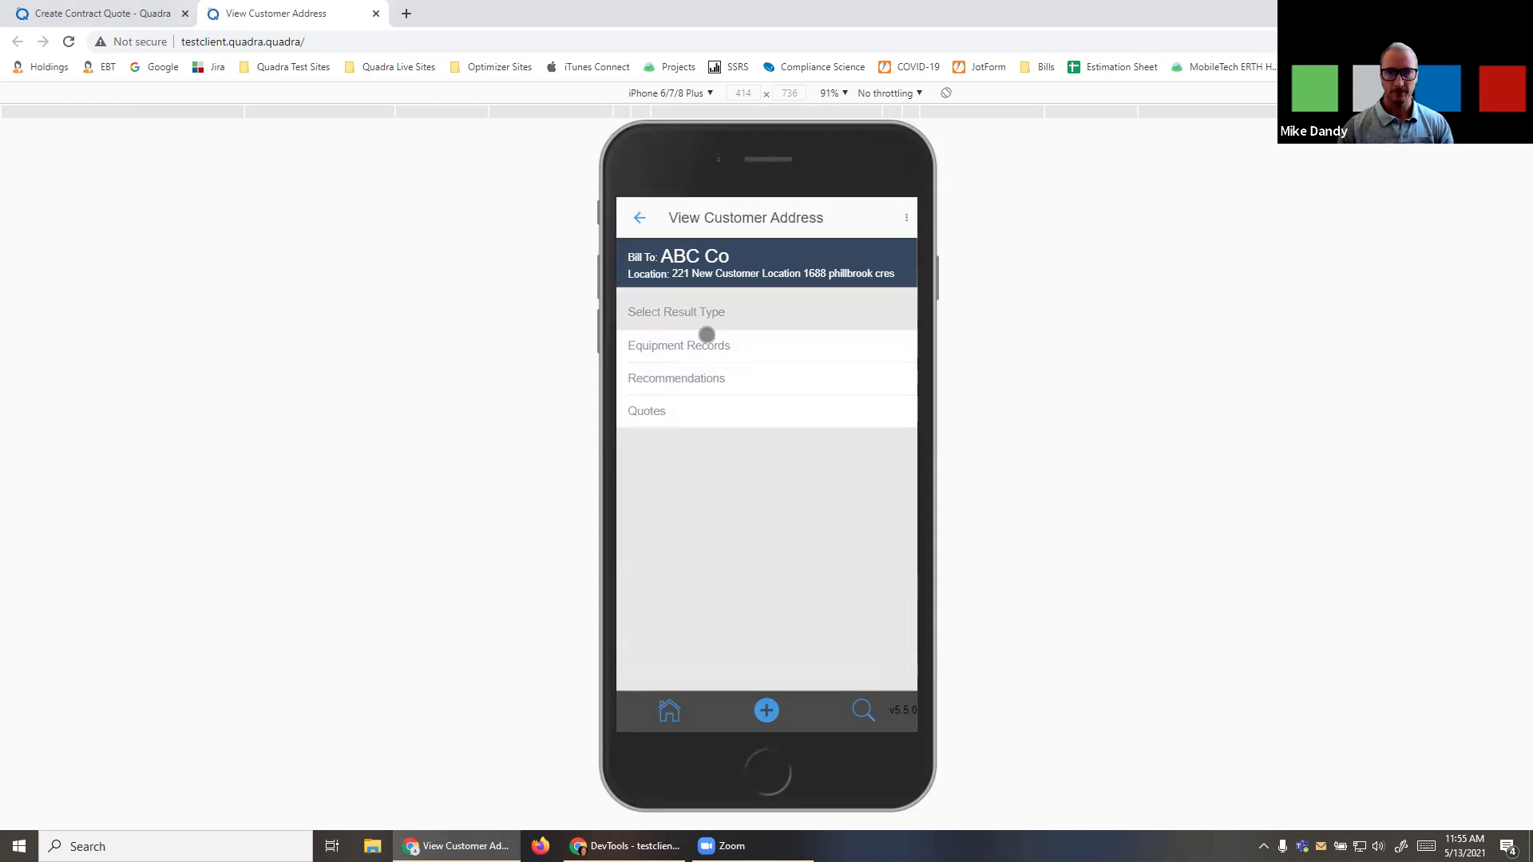
left_click(696, 343)
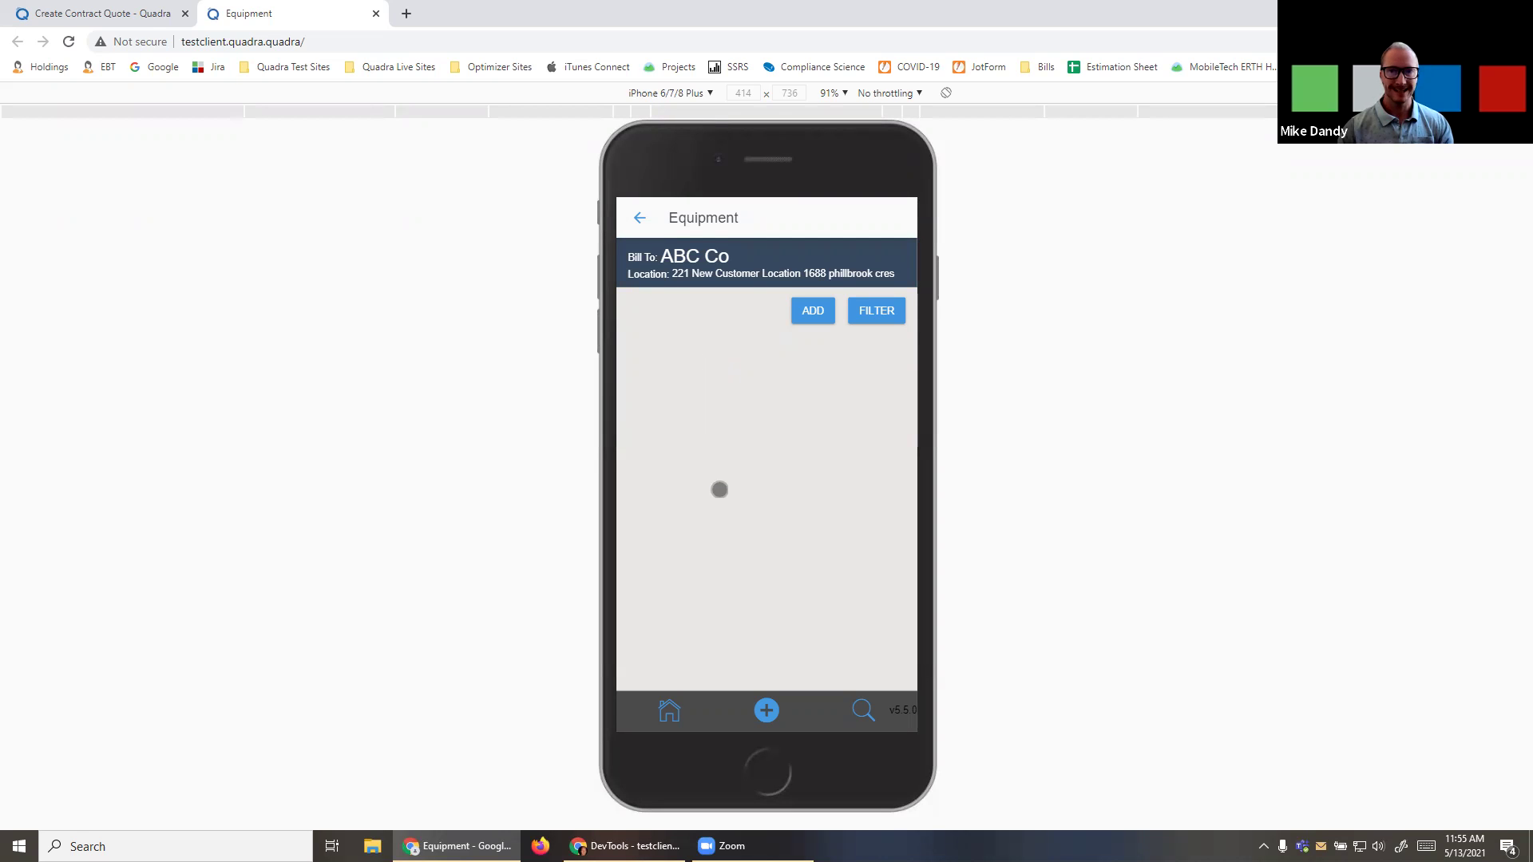
Start a new equipment record for this location with the description "AHU Rooftop" and the type AHU 15
left_click(807, 313)
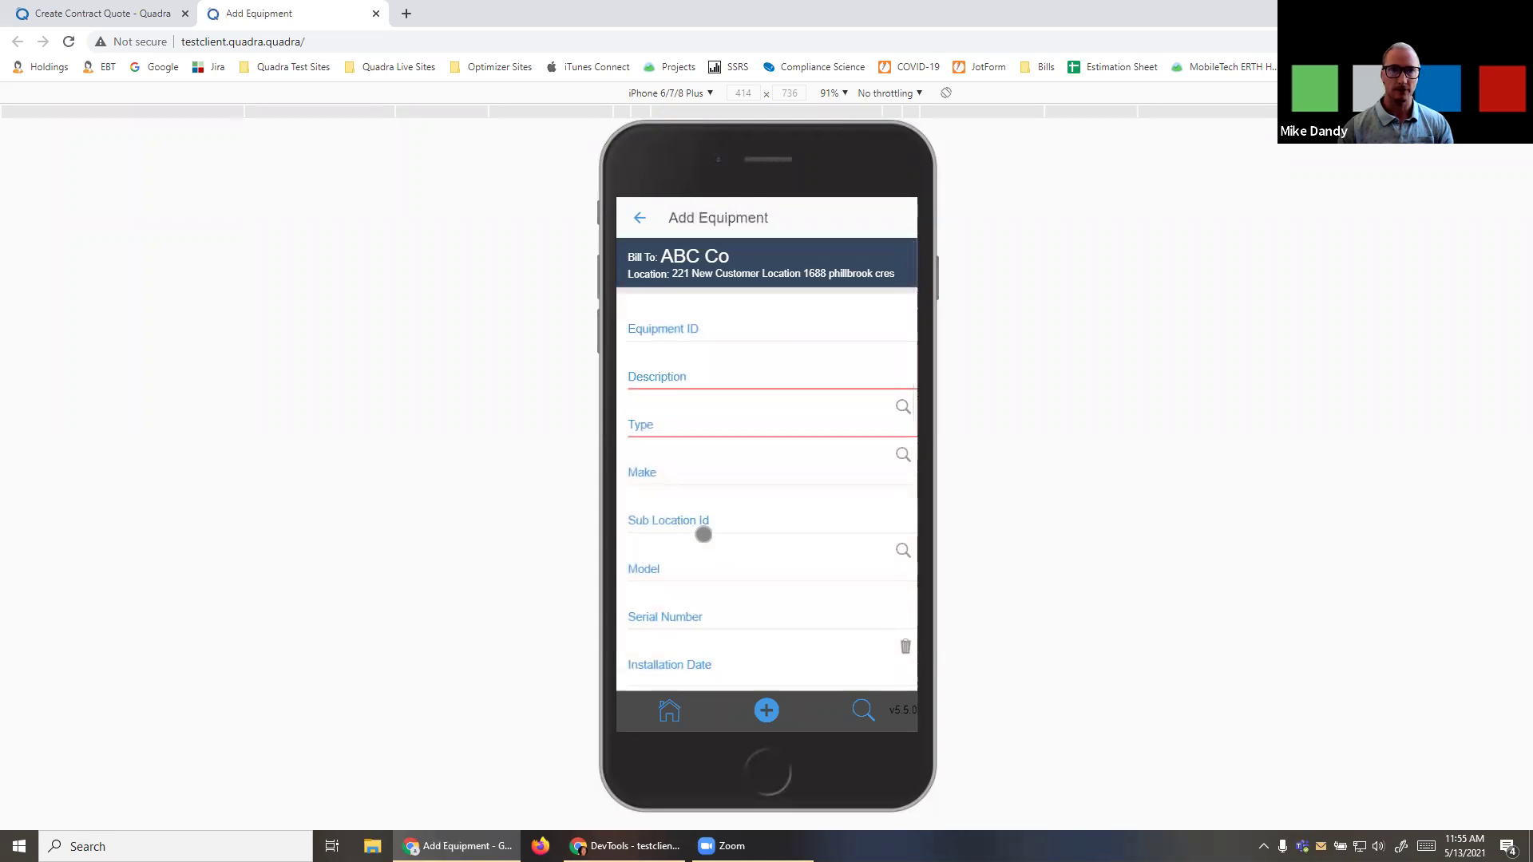
left_click(695, 376)
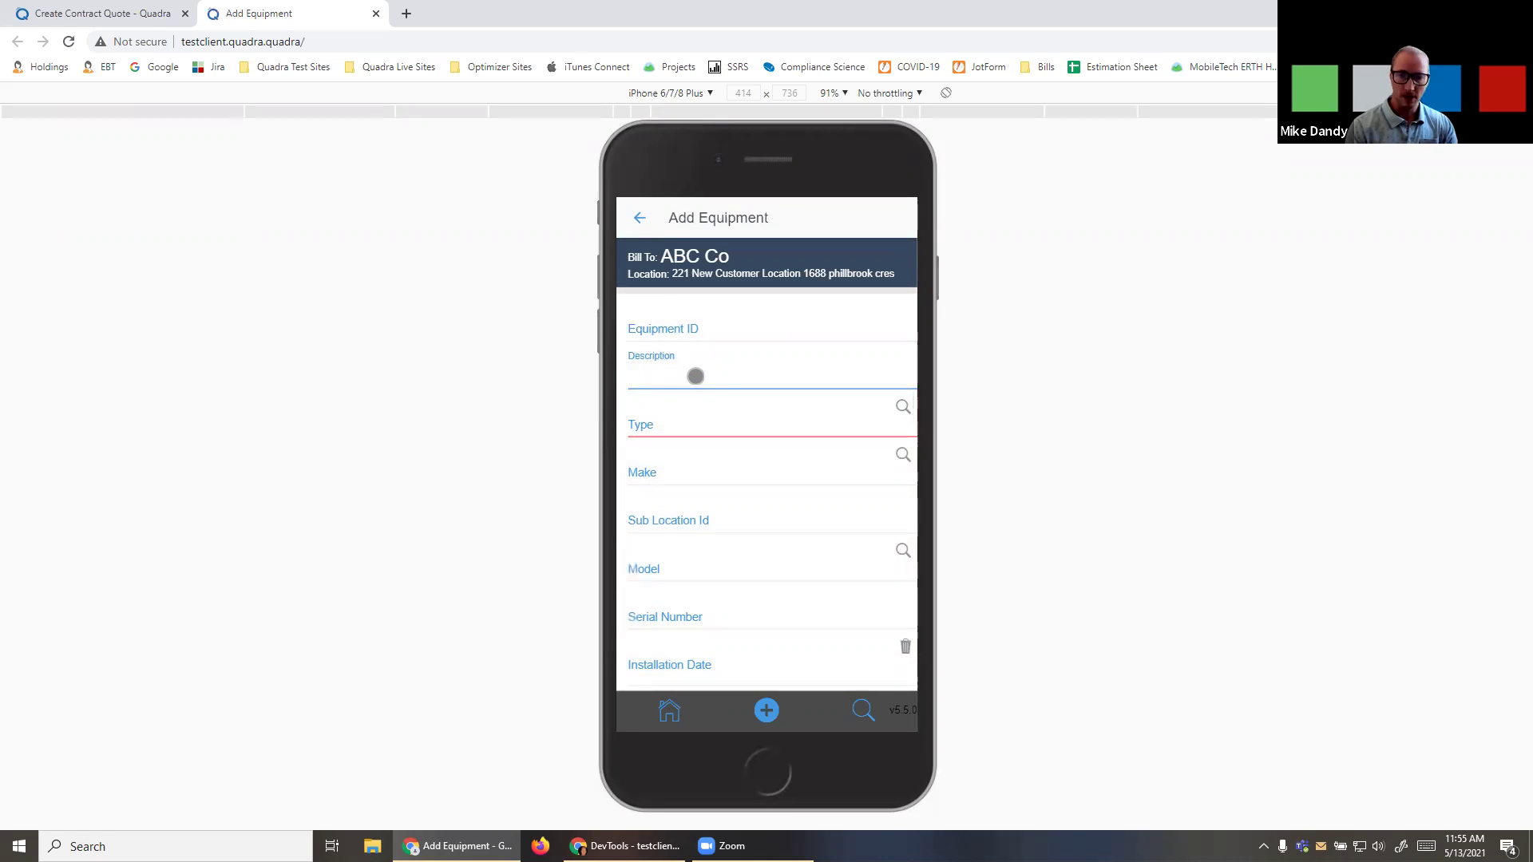
type("AHU")
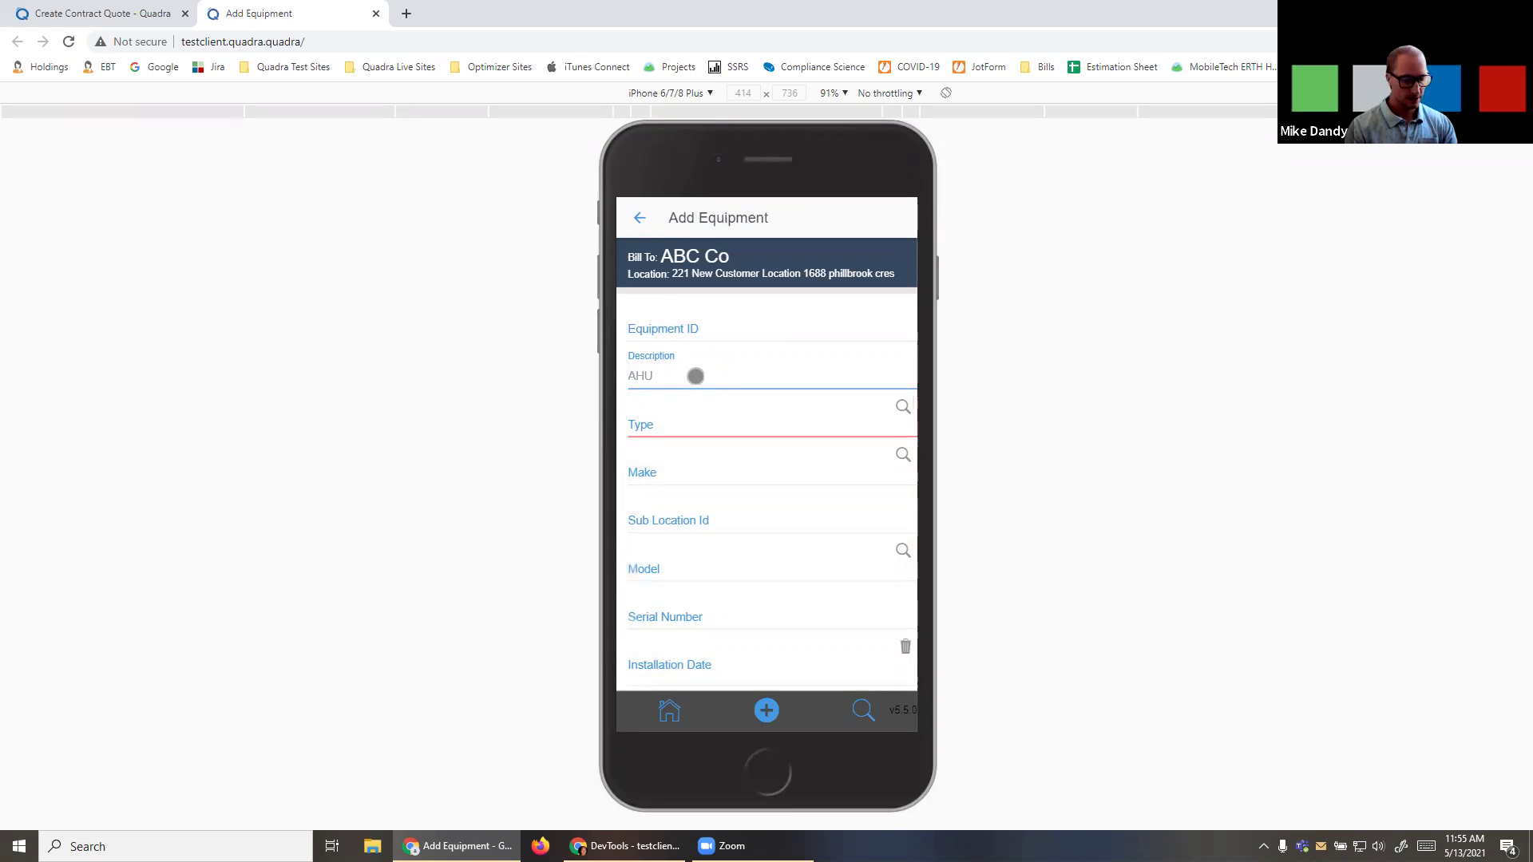
type(" Rooftop")
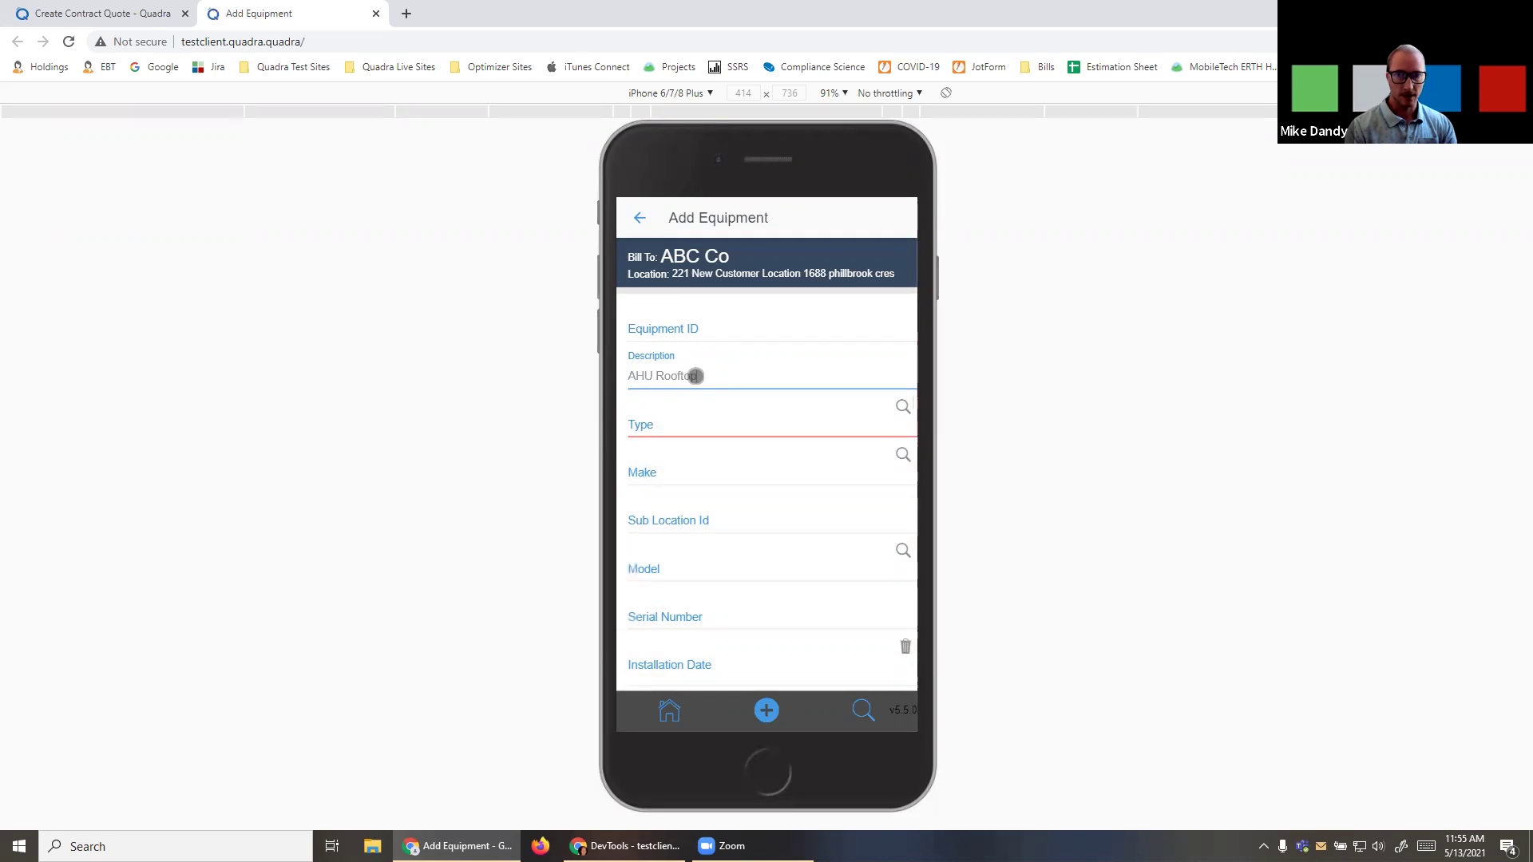
key("Tab")
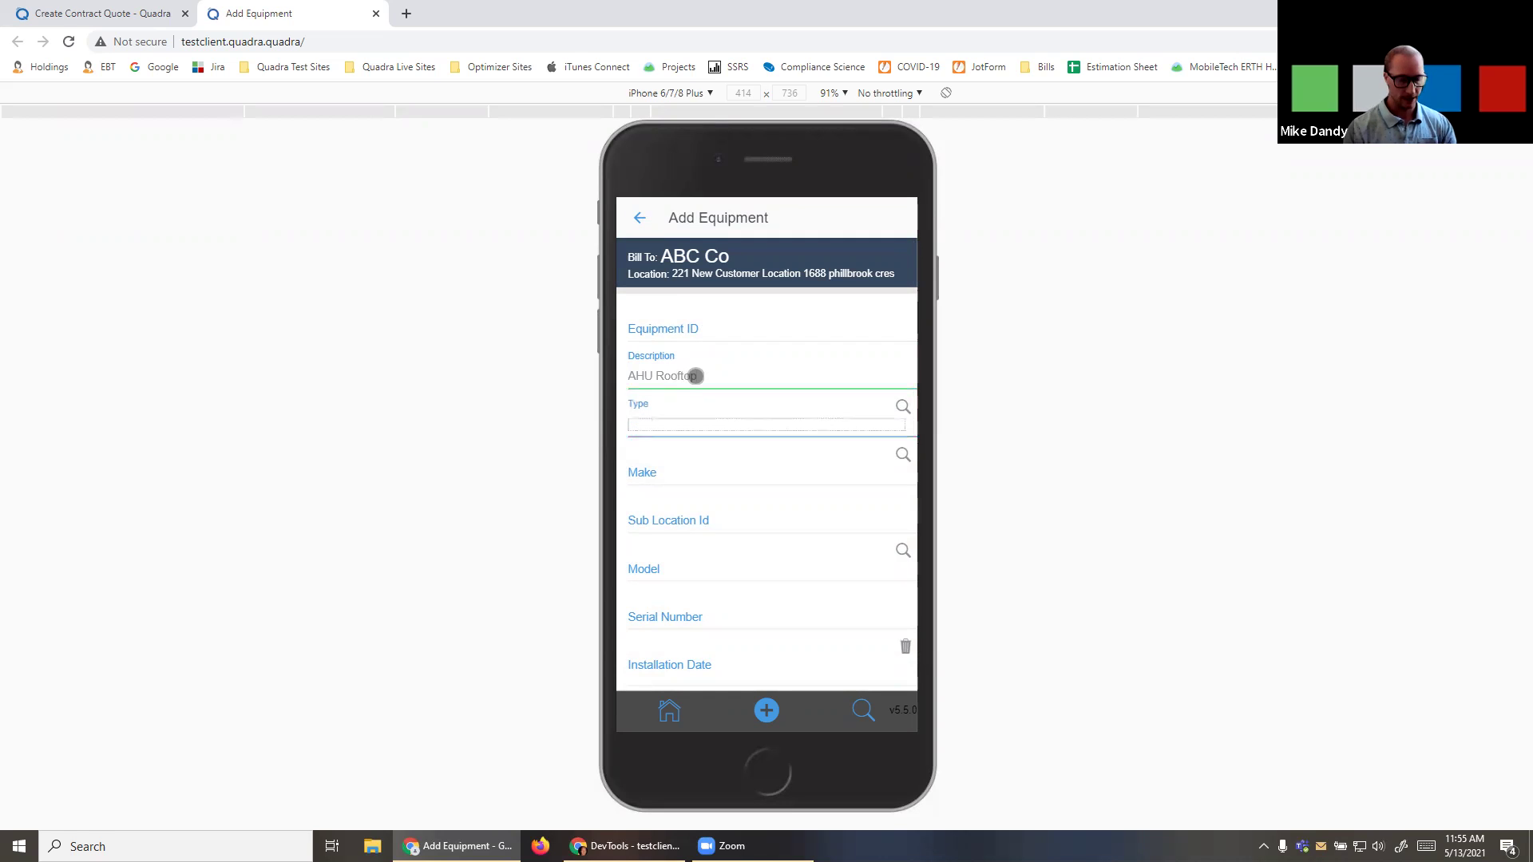
type("ahu 15")
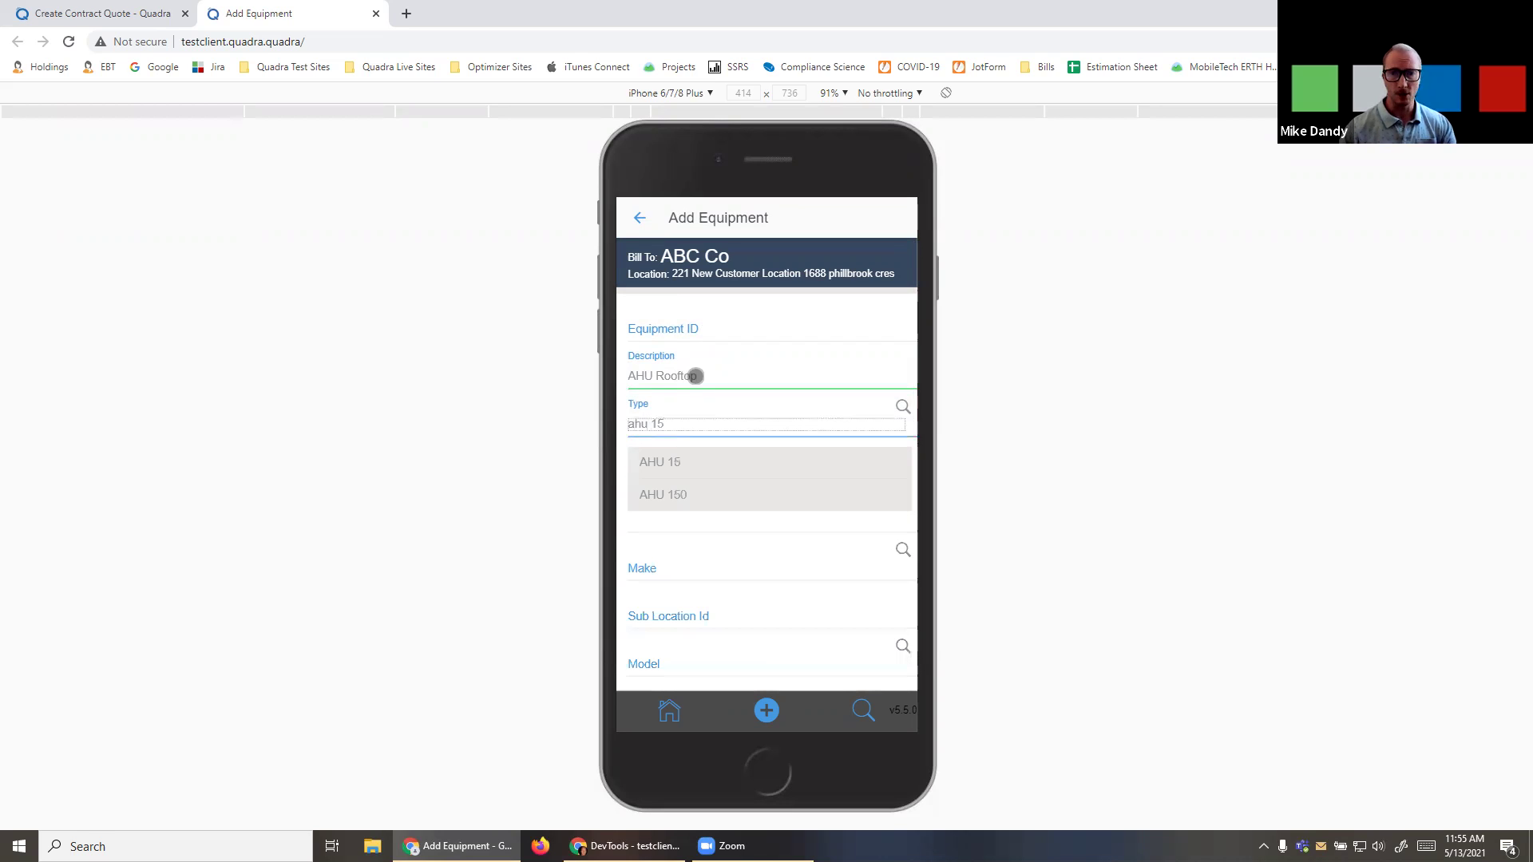
left_click(694, 460)
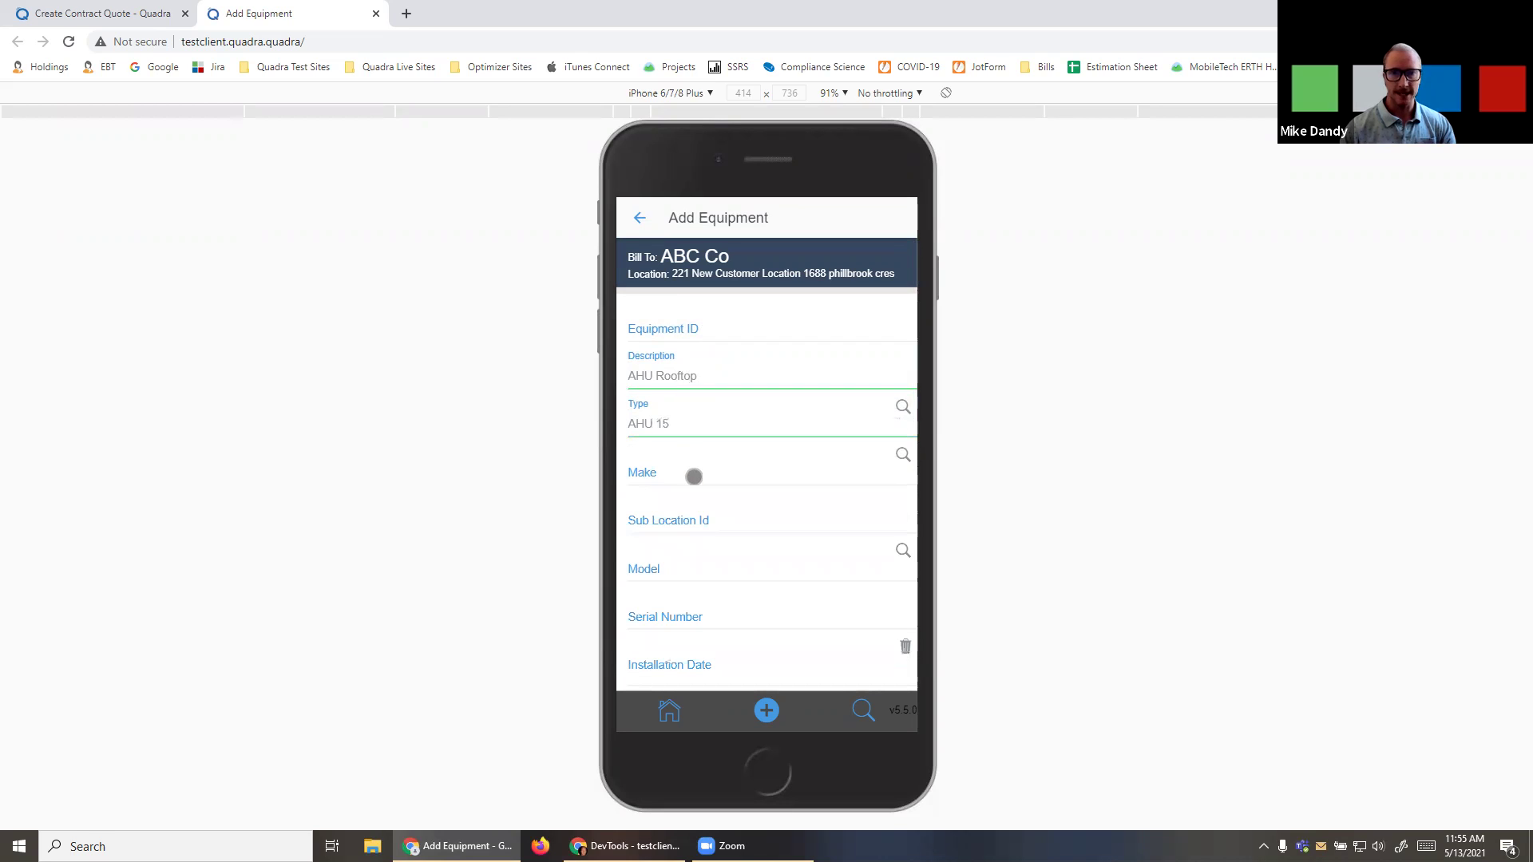
Set the equipment's make to TRANE and its sub location ID to "rooftup"
left_click(694, 477)
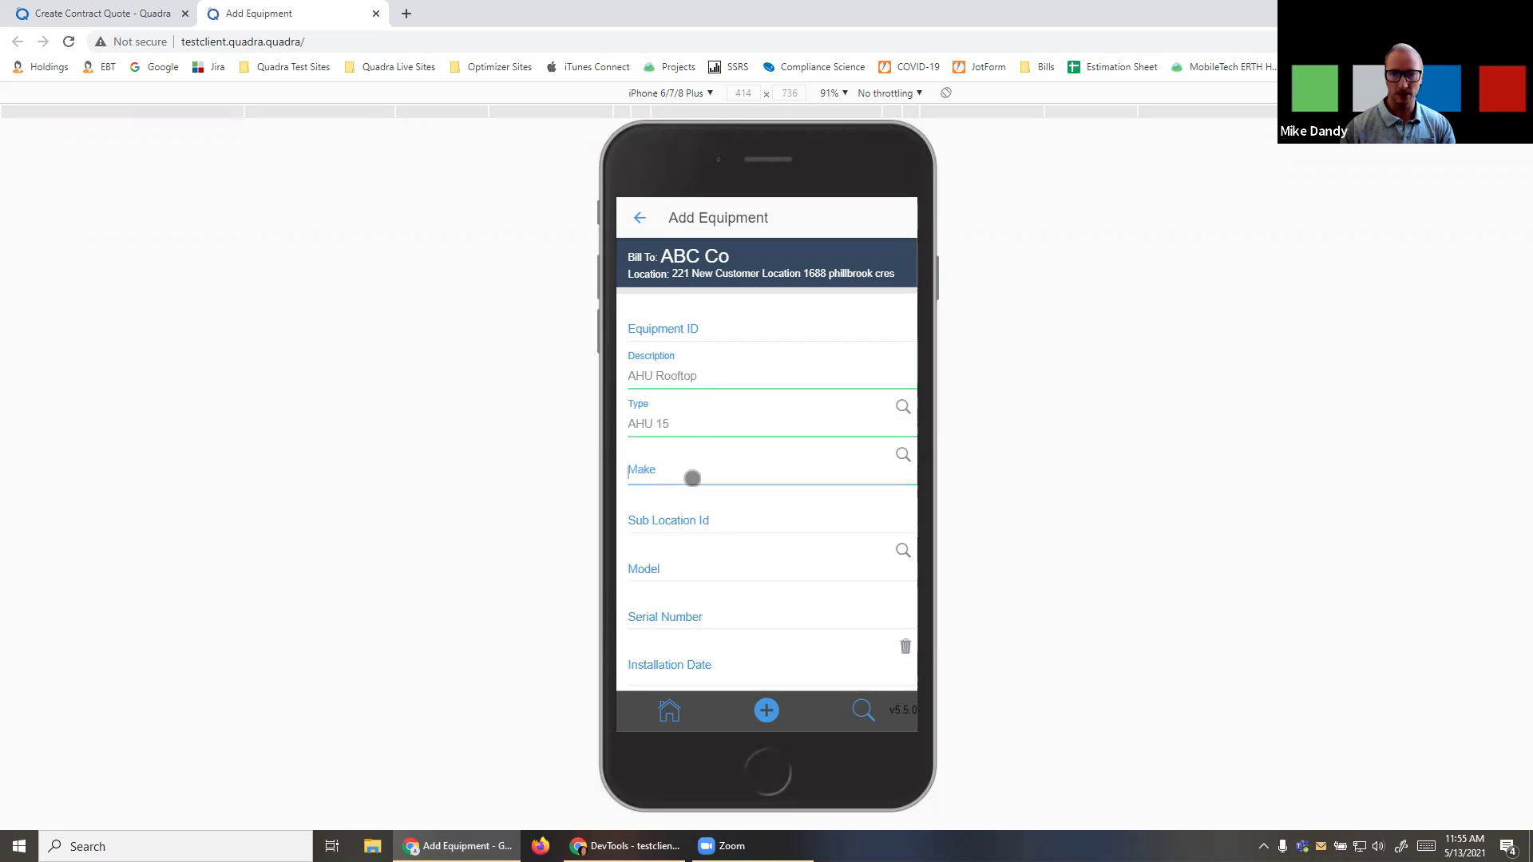
type("tran")
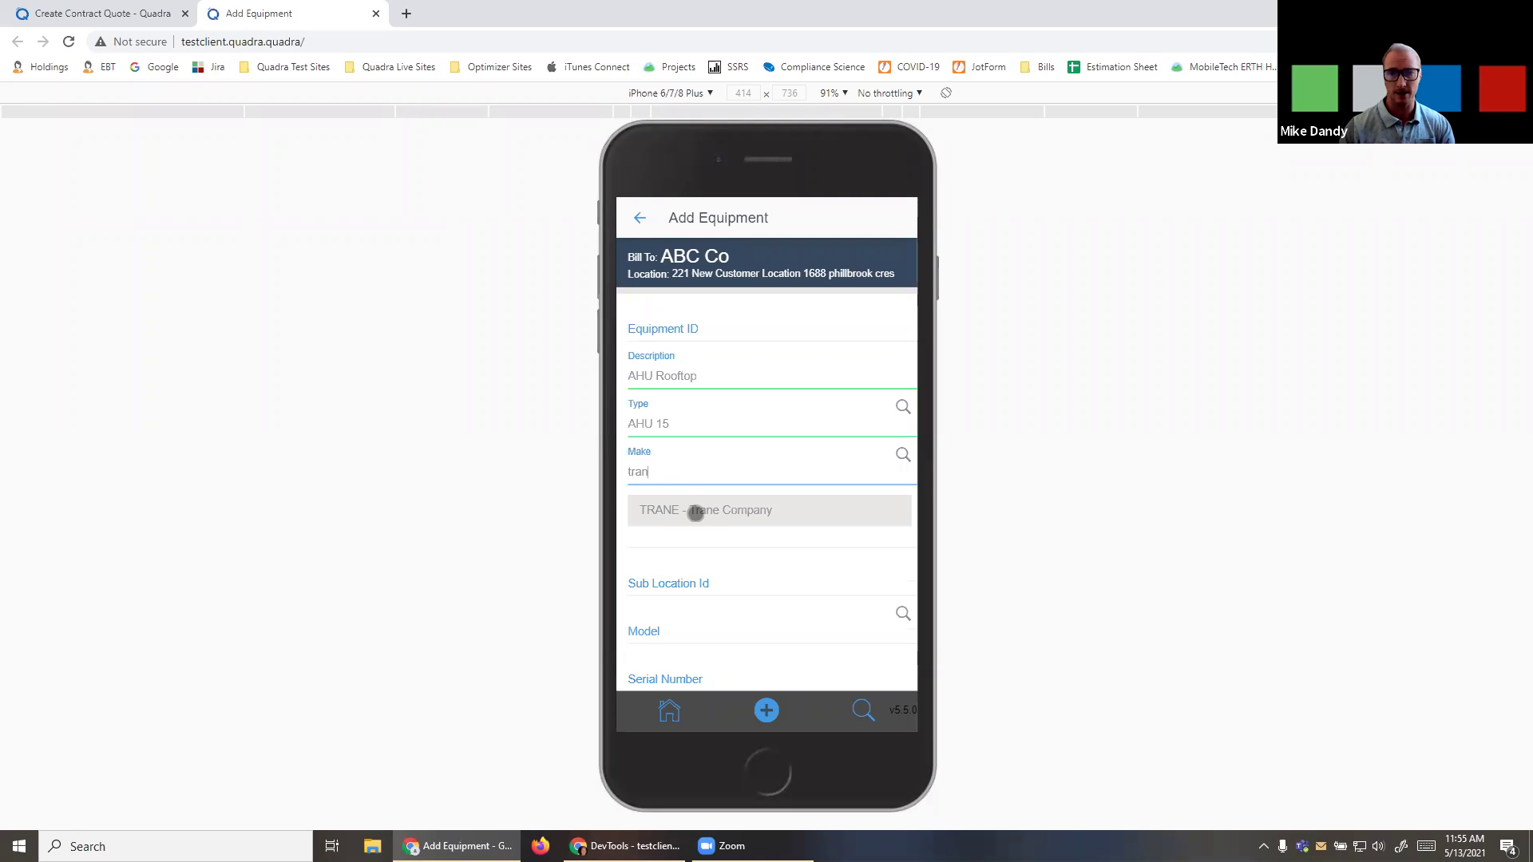
left_click(696, 514)
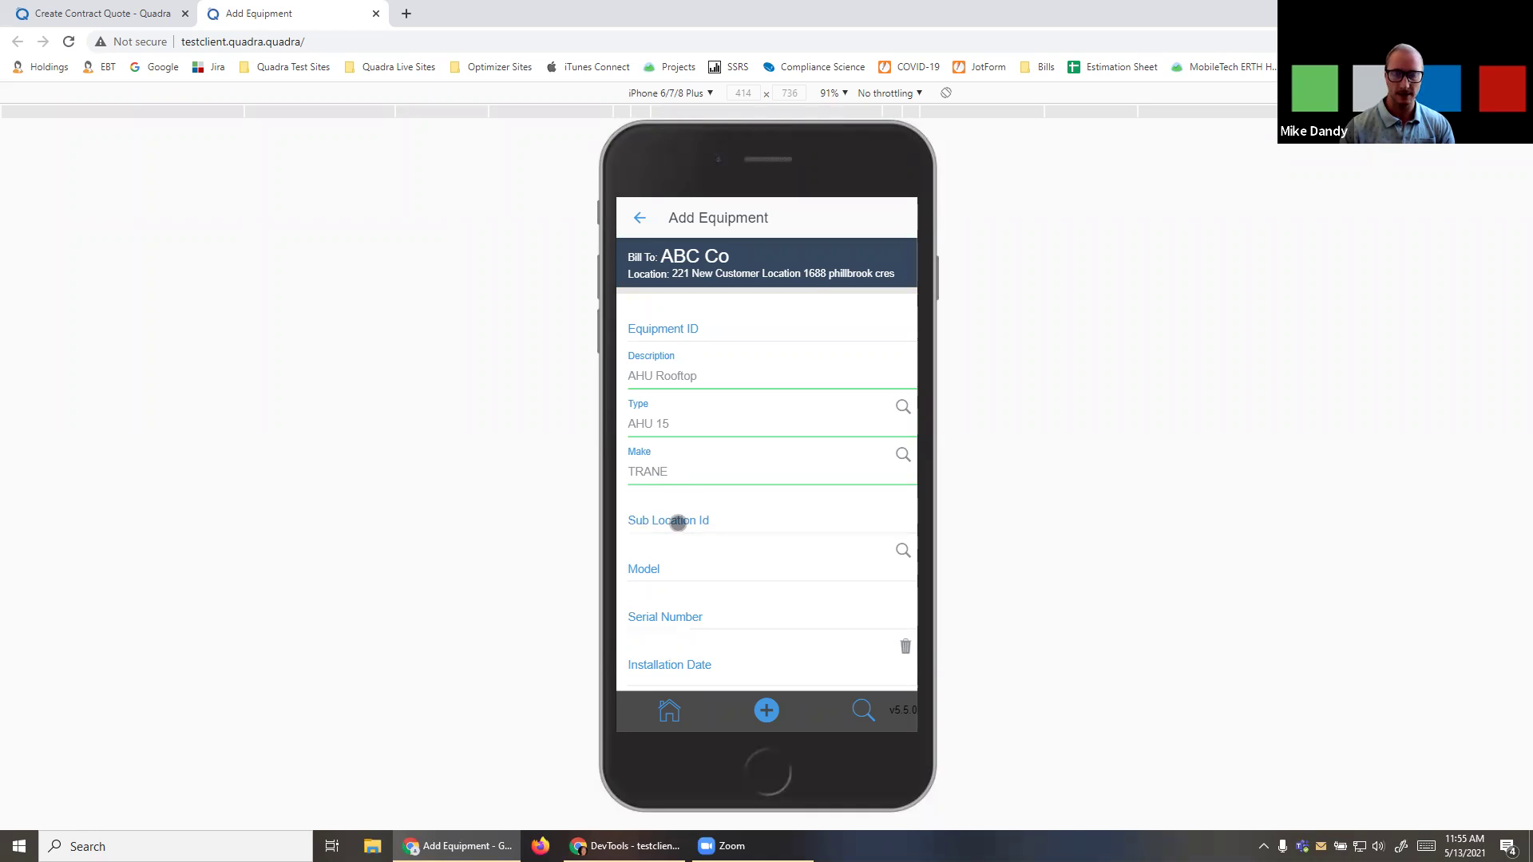
left_click(696, 518)
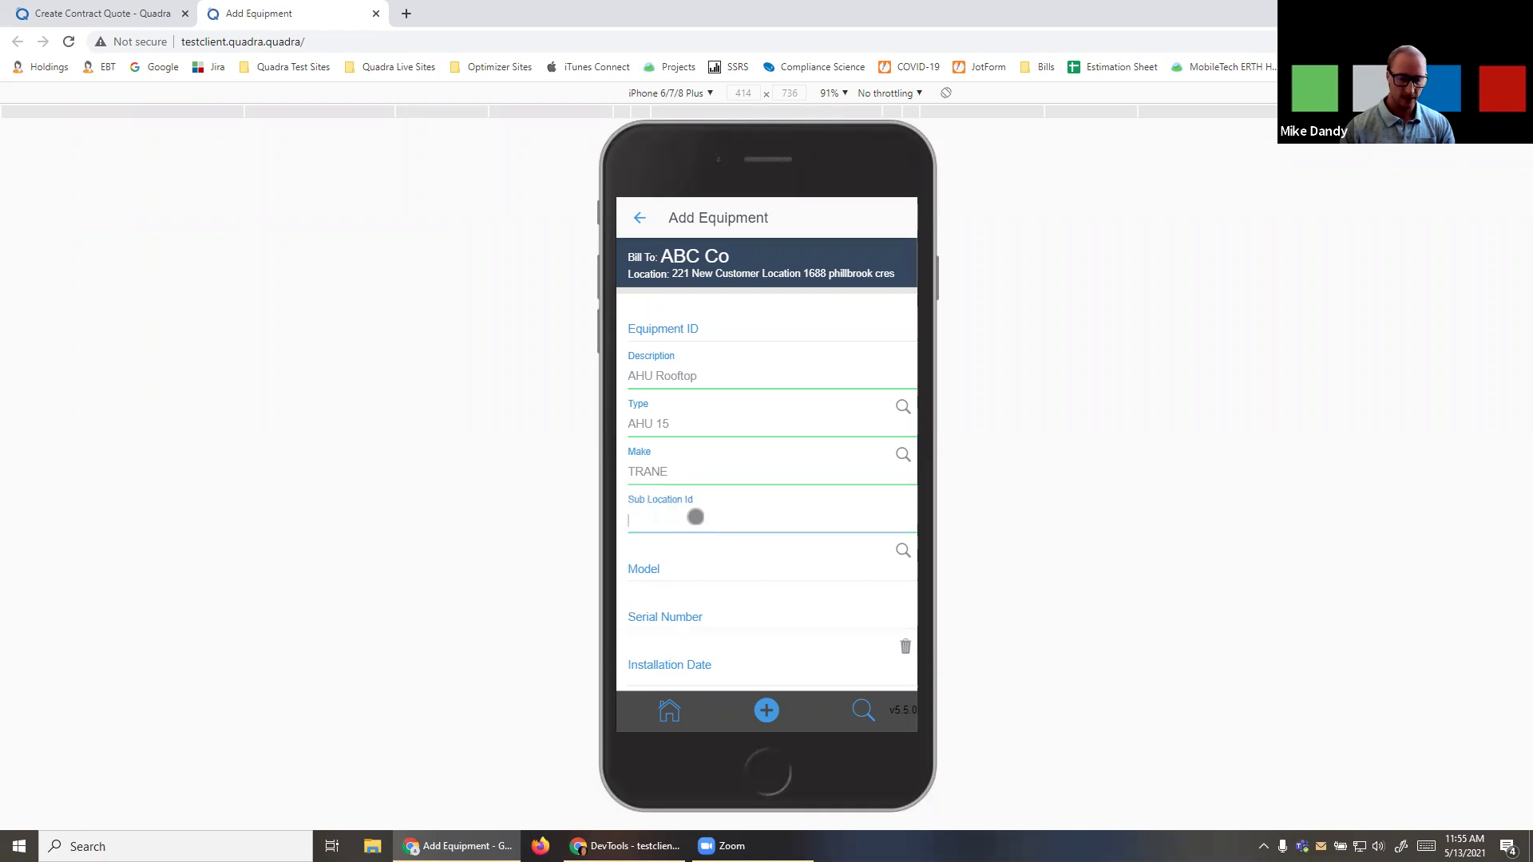
type("rooftup")
key("Tab")
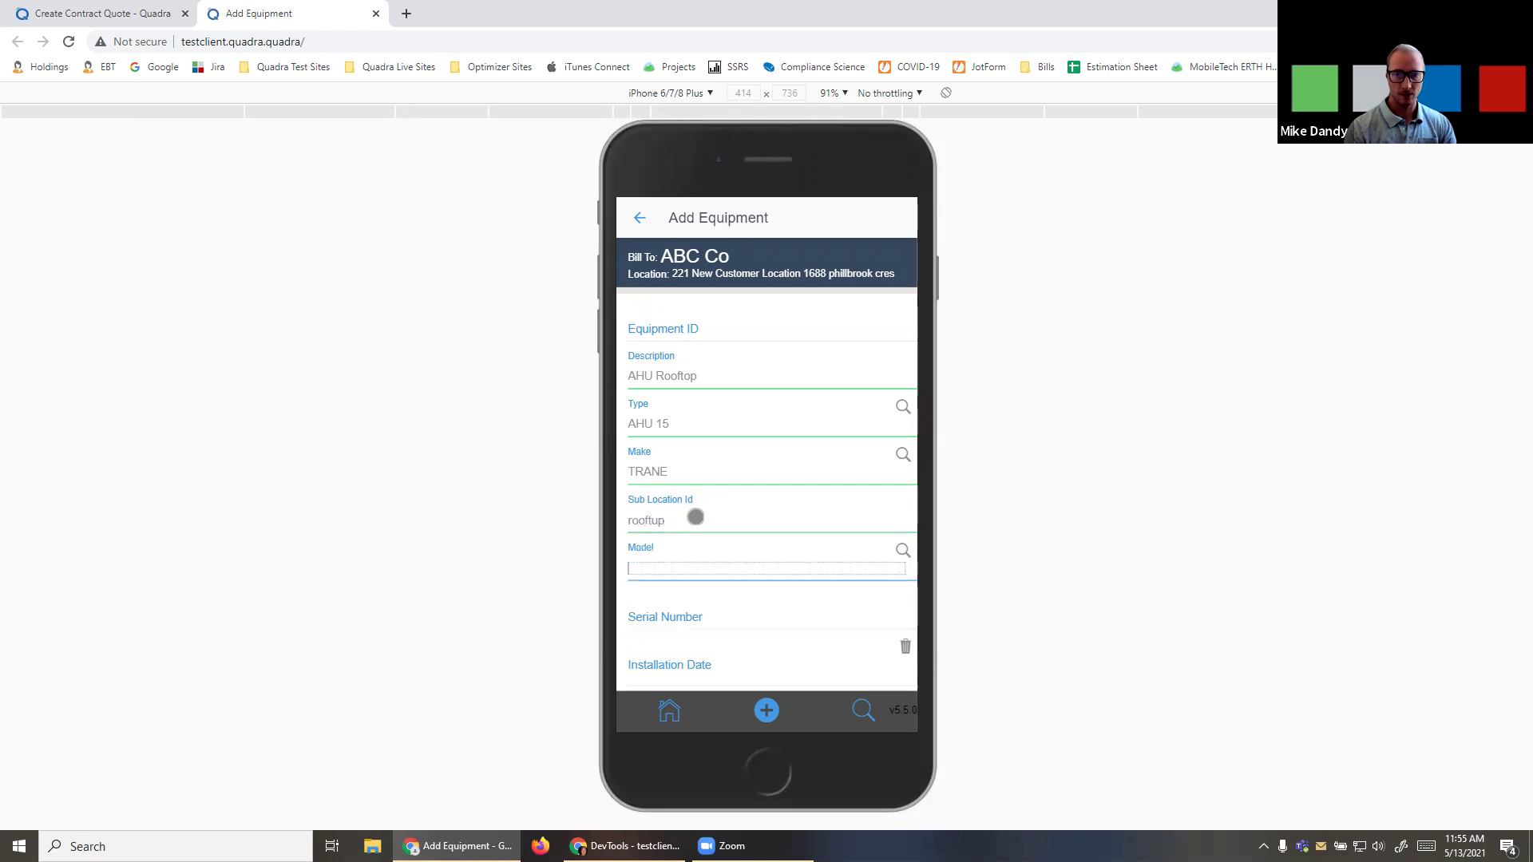
Set the equipment's model to TRANE AHU15 and its serial number to 234234324
type("tran")
key("BackSpace")
key("BackSpace")
type("ran")
left_click(696, 604)
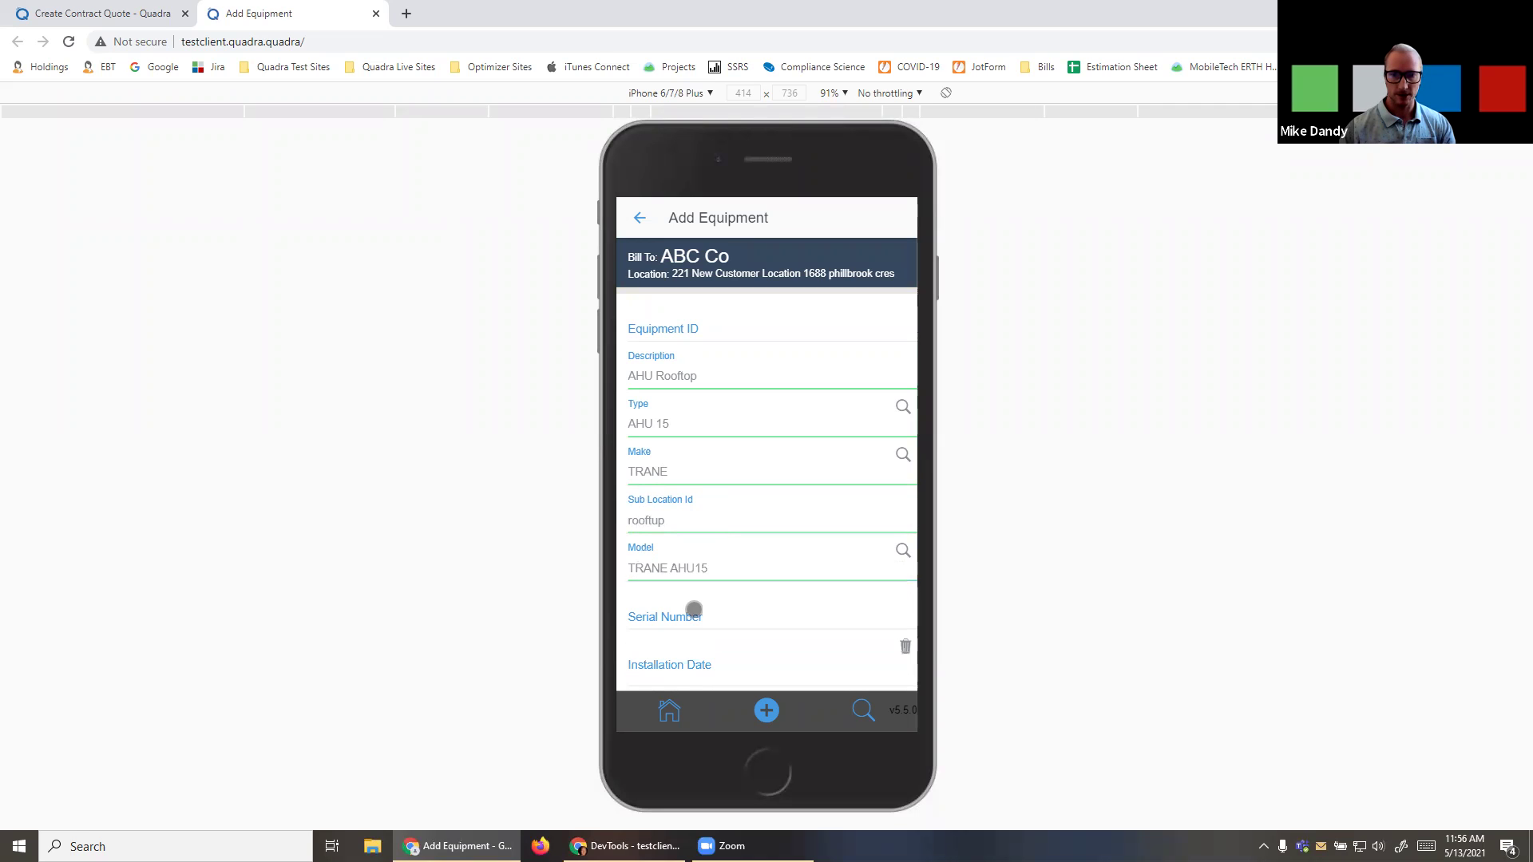
left_click(697, 617)
type("234234324")
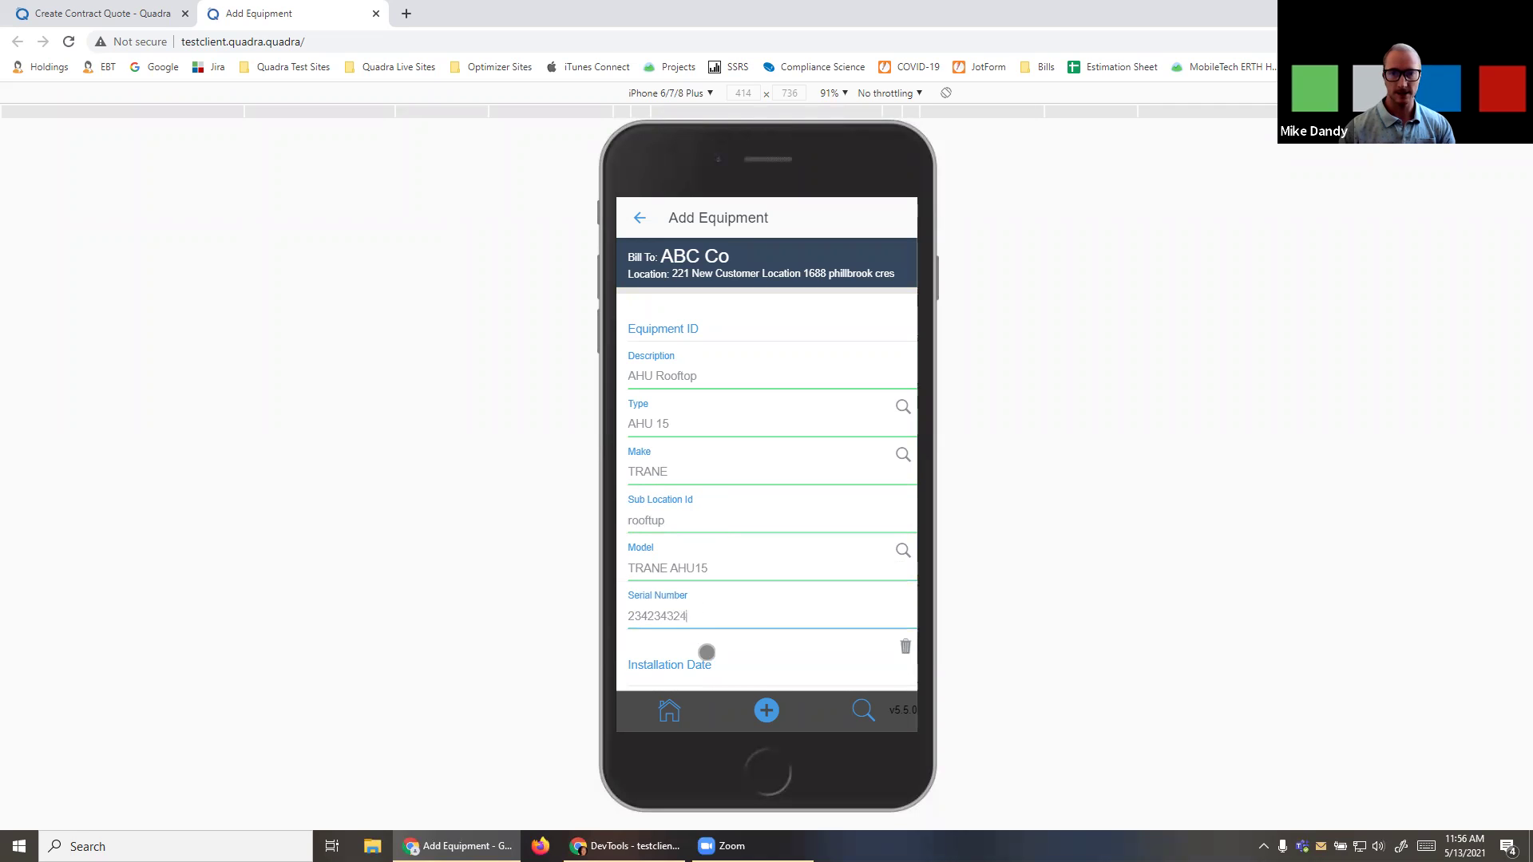
Set the equipment's installation date to 05/13/2016
left_click(706, 657)
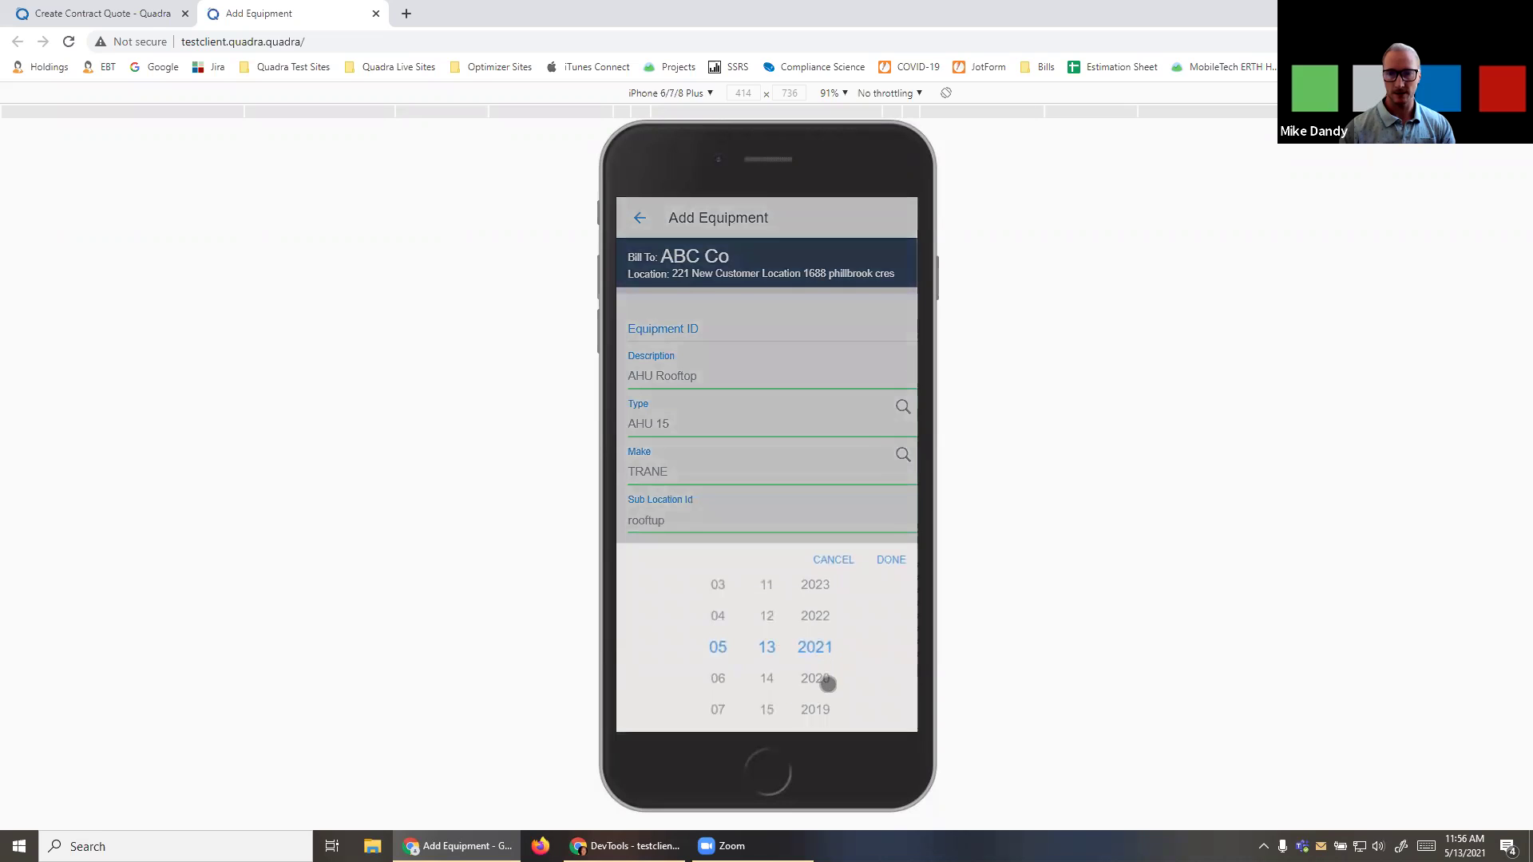
left_click_drag(822, 695, 822, 637)
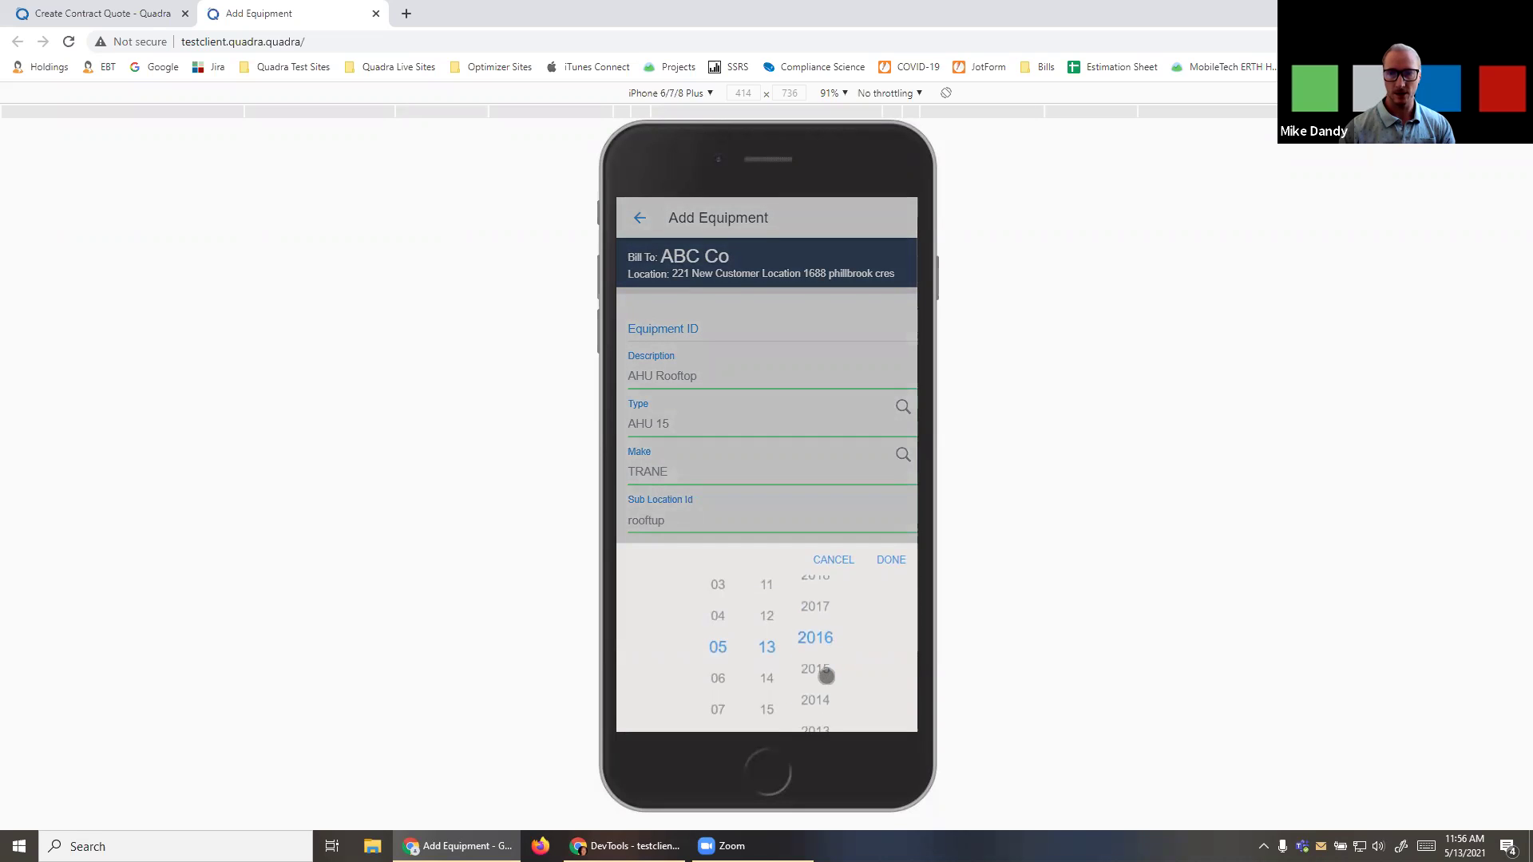
left_click(890, 560)
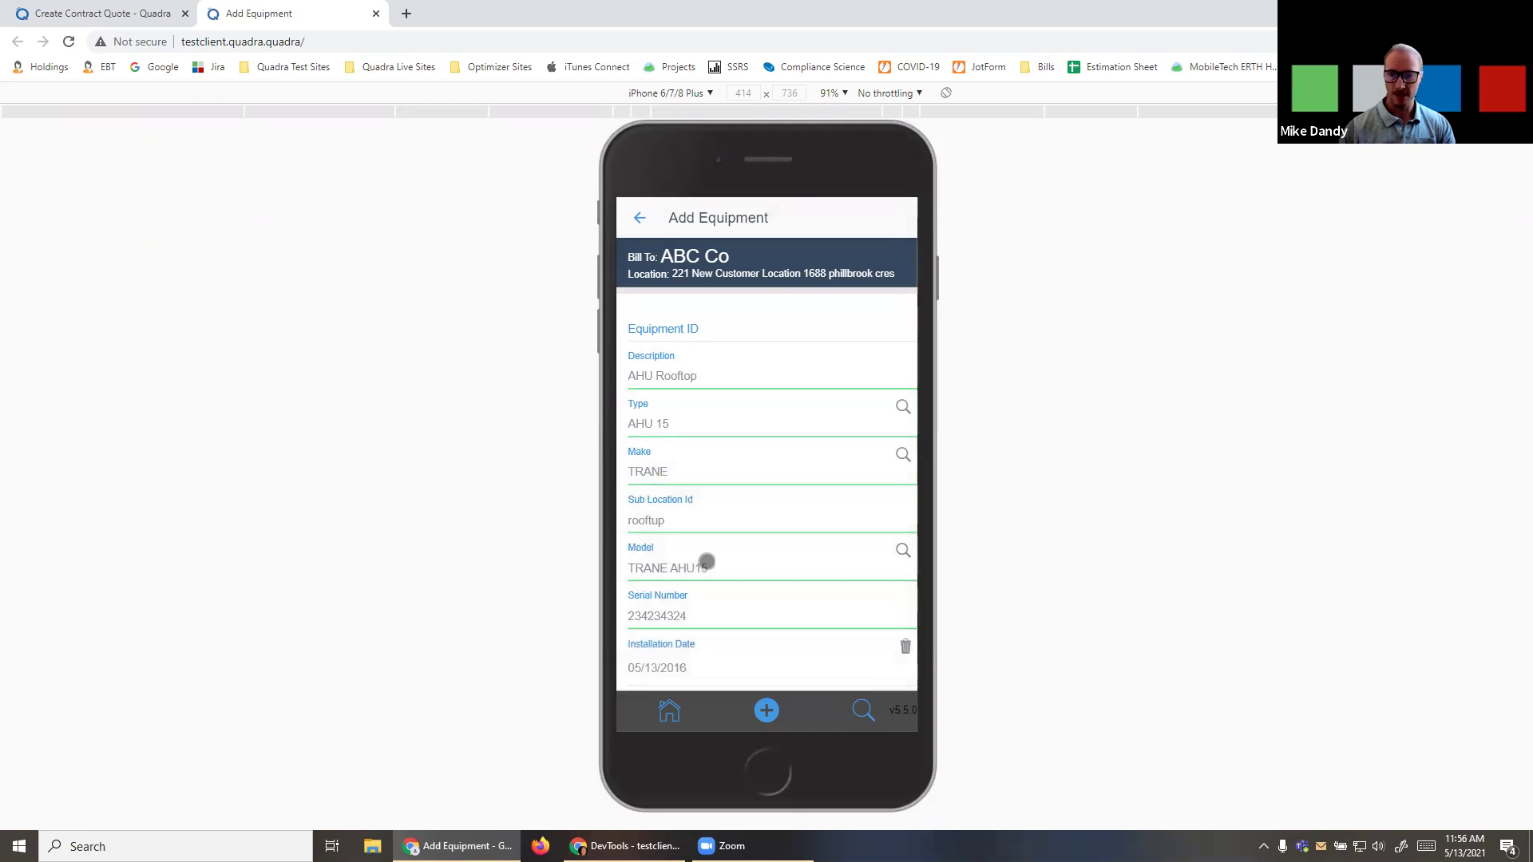
Upload the picture HVAC Unit.JPG to the equipment record with the description "unit"
scroll(760, 551, "down", 10)
left_click(755, 606)
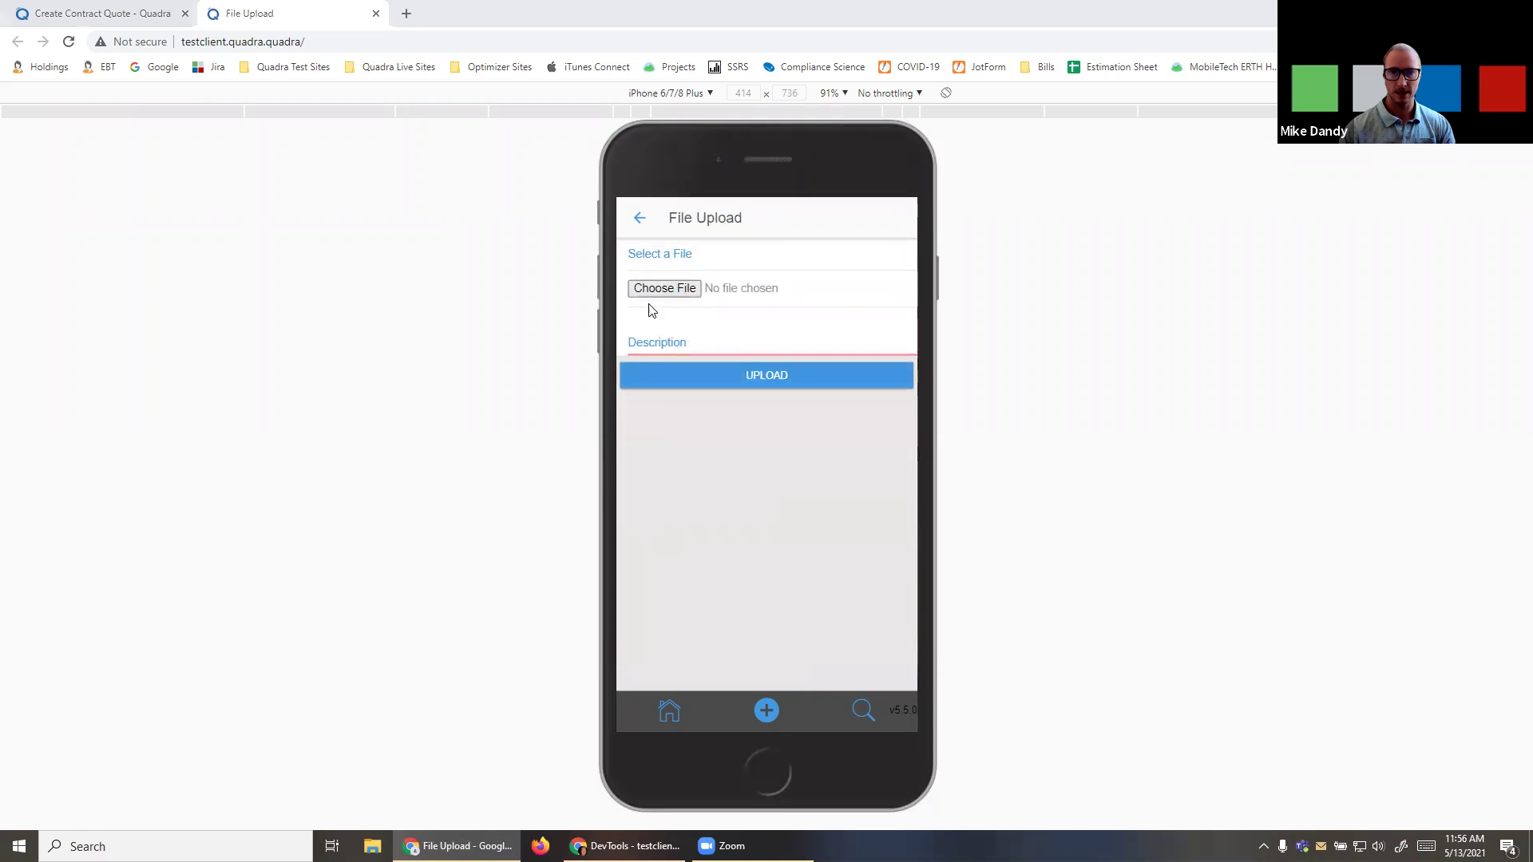
left_click(444, 244)
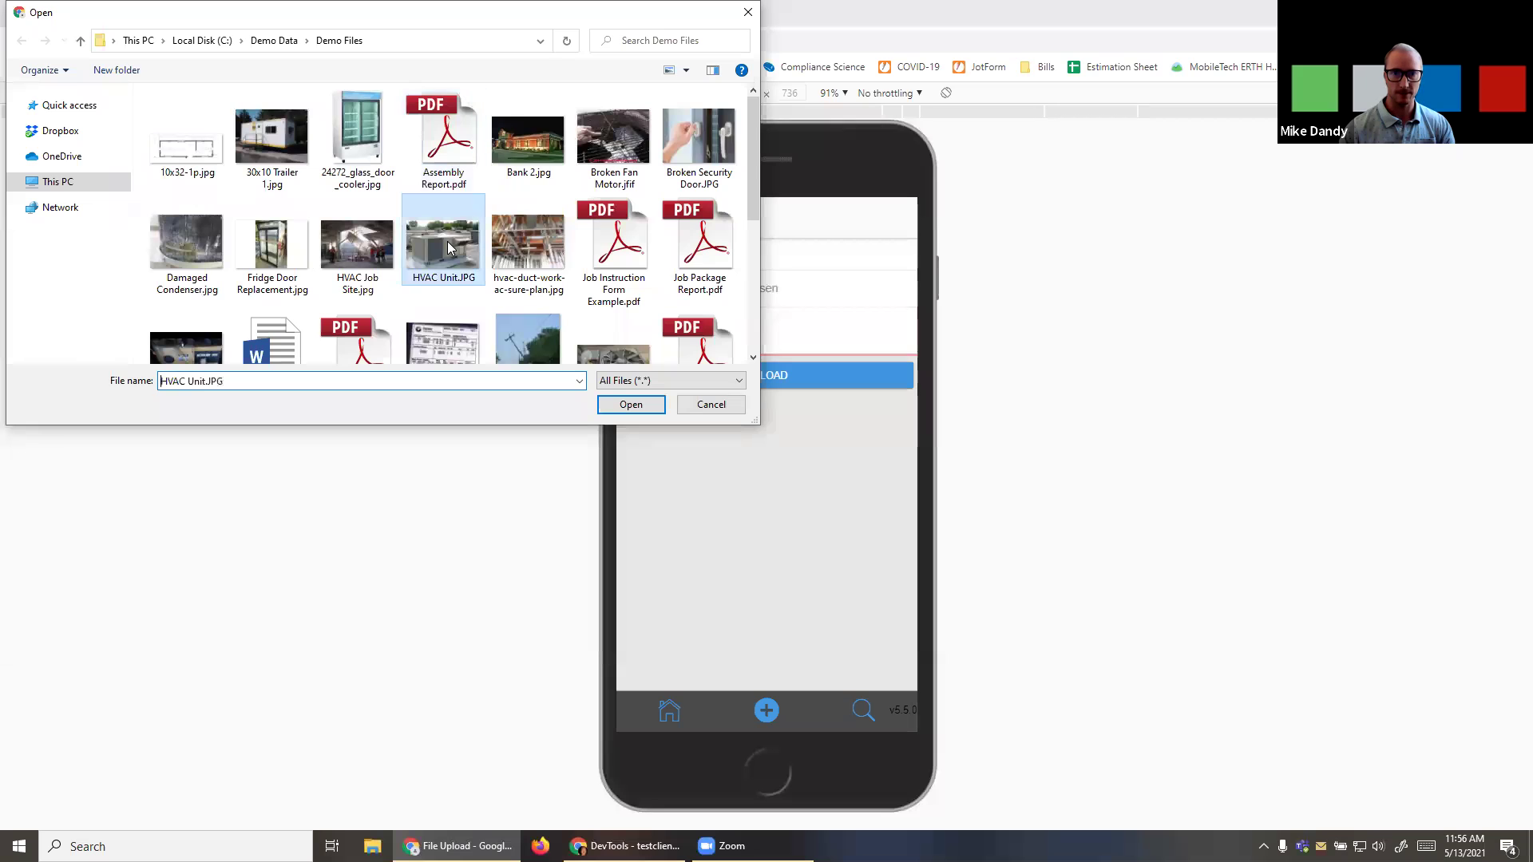
left_click(631, 404)
type("unit")
left_click(675, 382)
View the attached HVAC Unit.JPG image and return to the equipment form
scroll(707, 463, "down", 5)
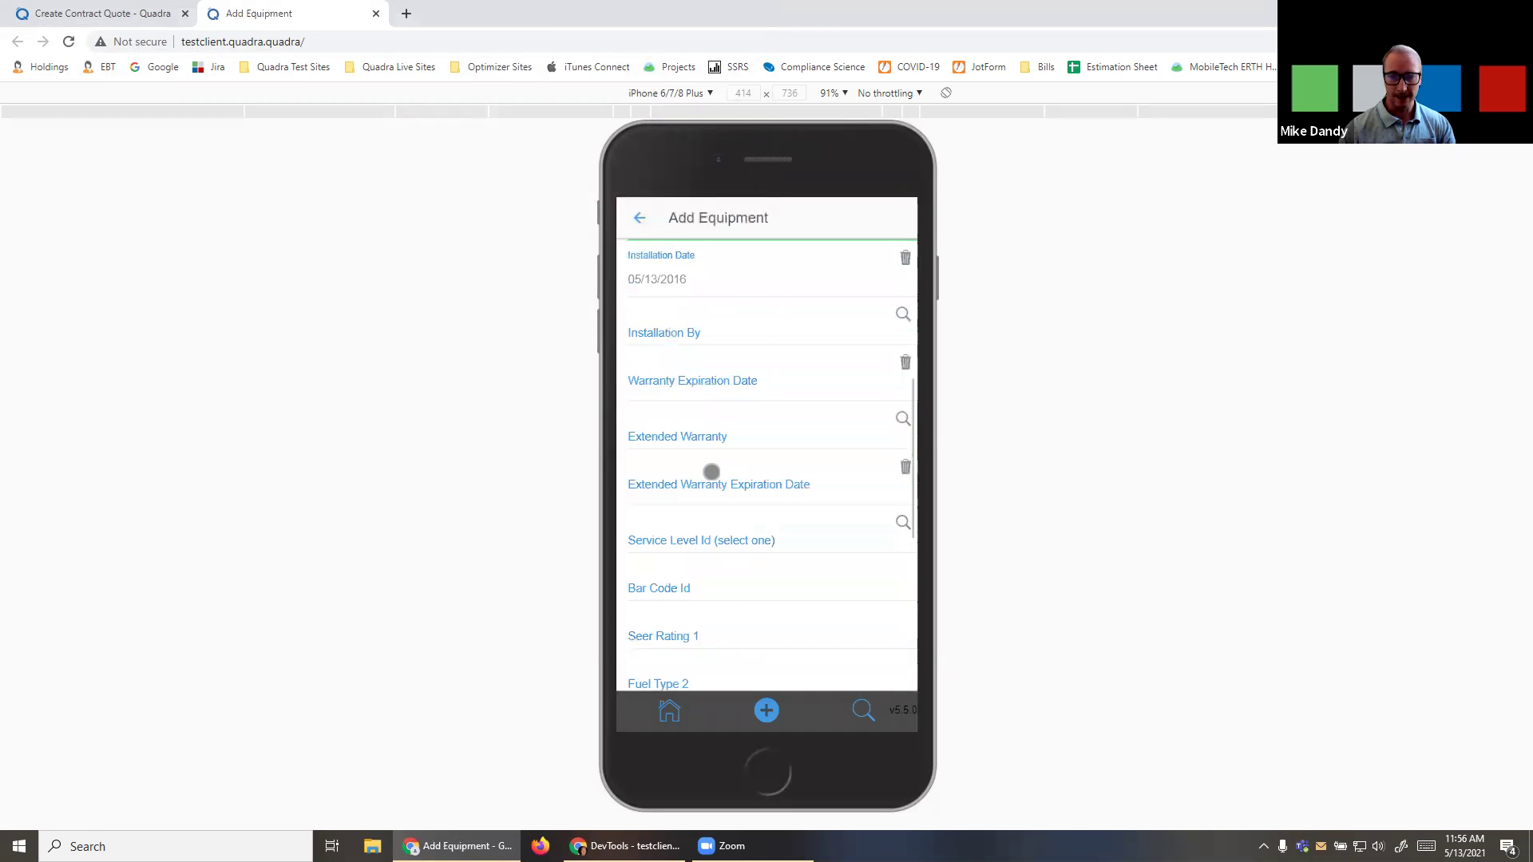
scroll(712, 472, "down", 5)
left_click(715, 538)
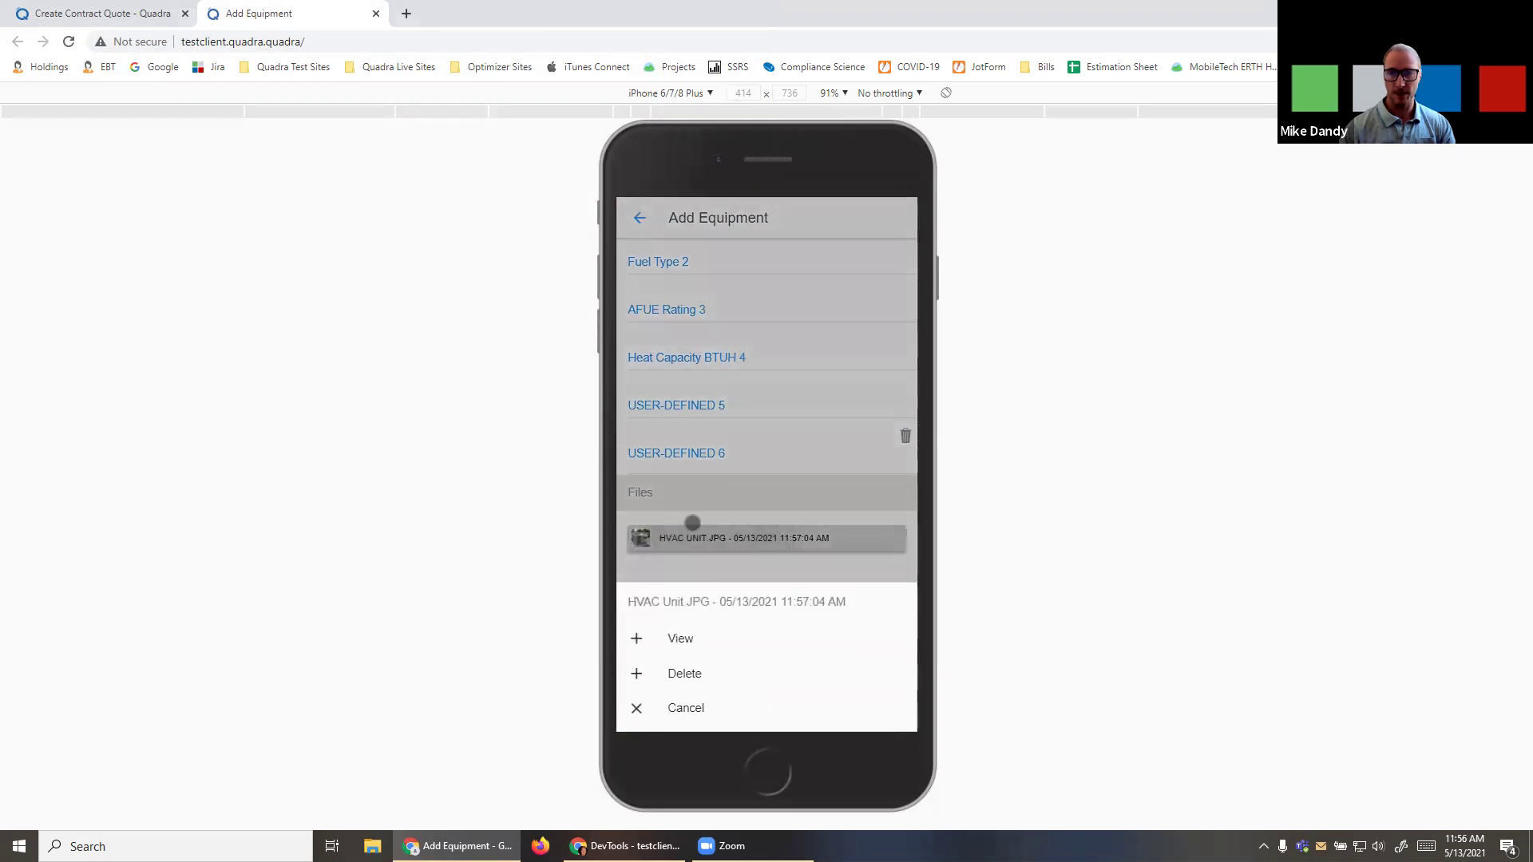
left_click(679, 638)
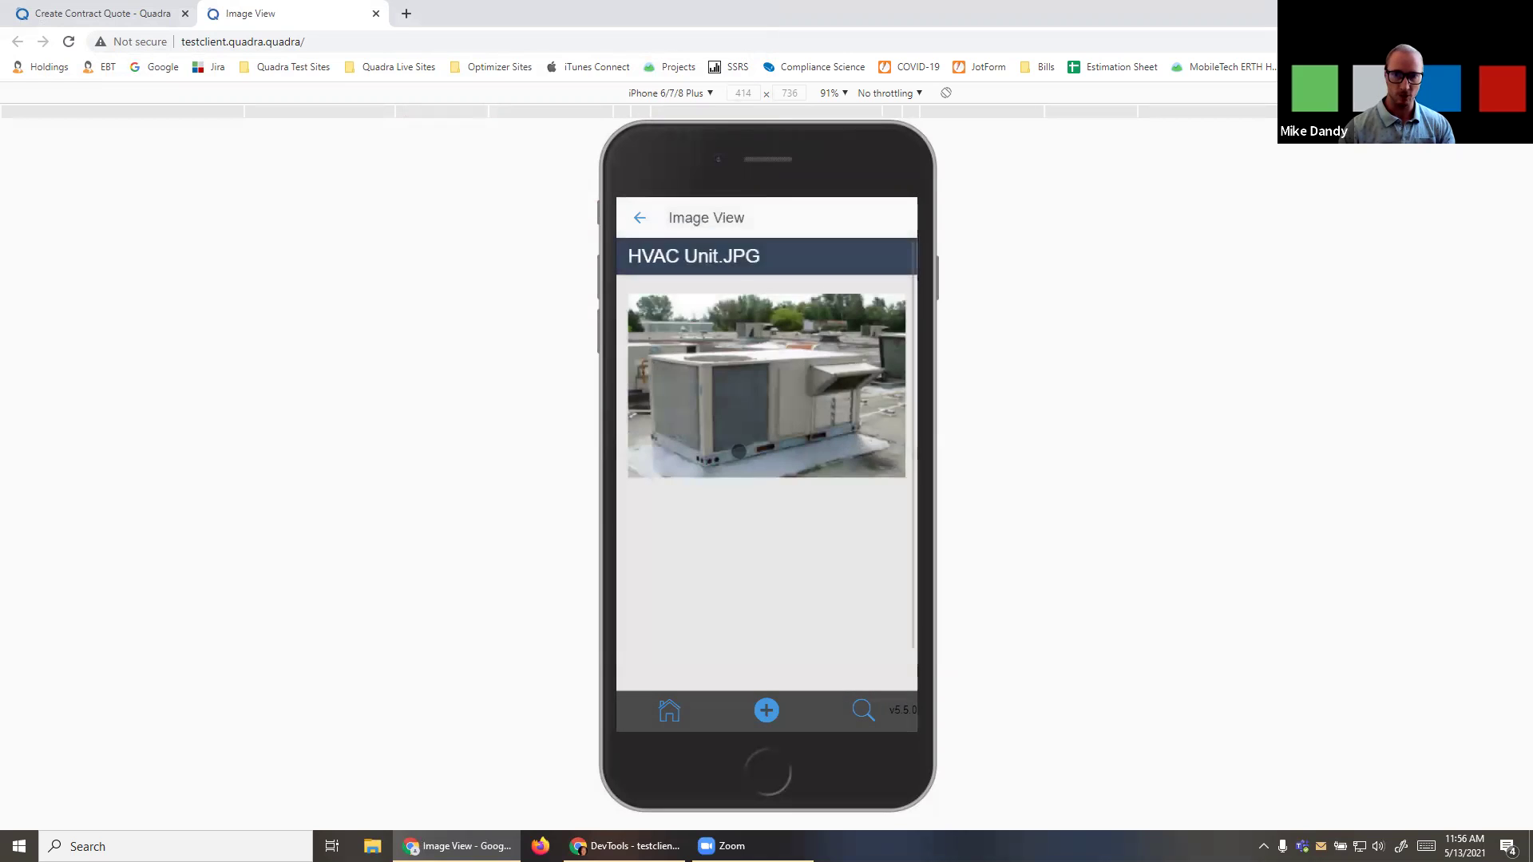
left_click(640, 217)
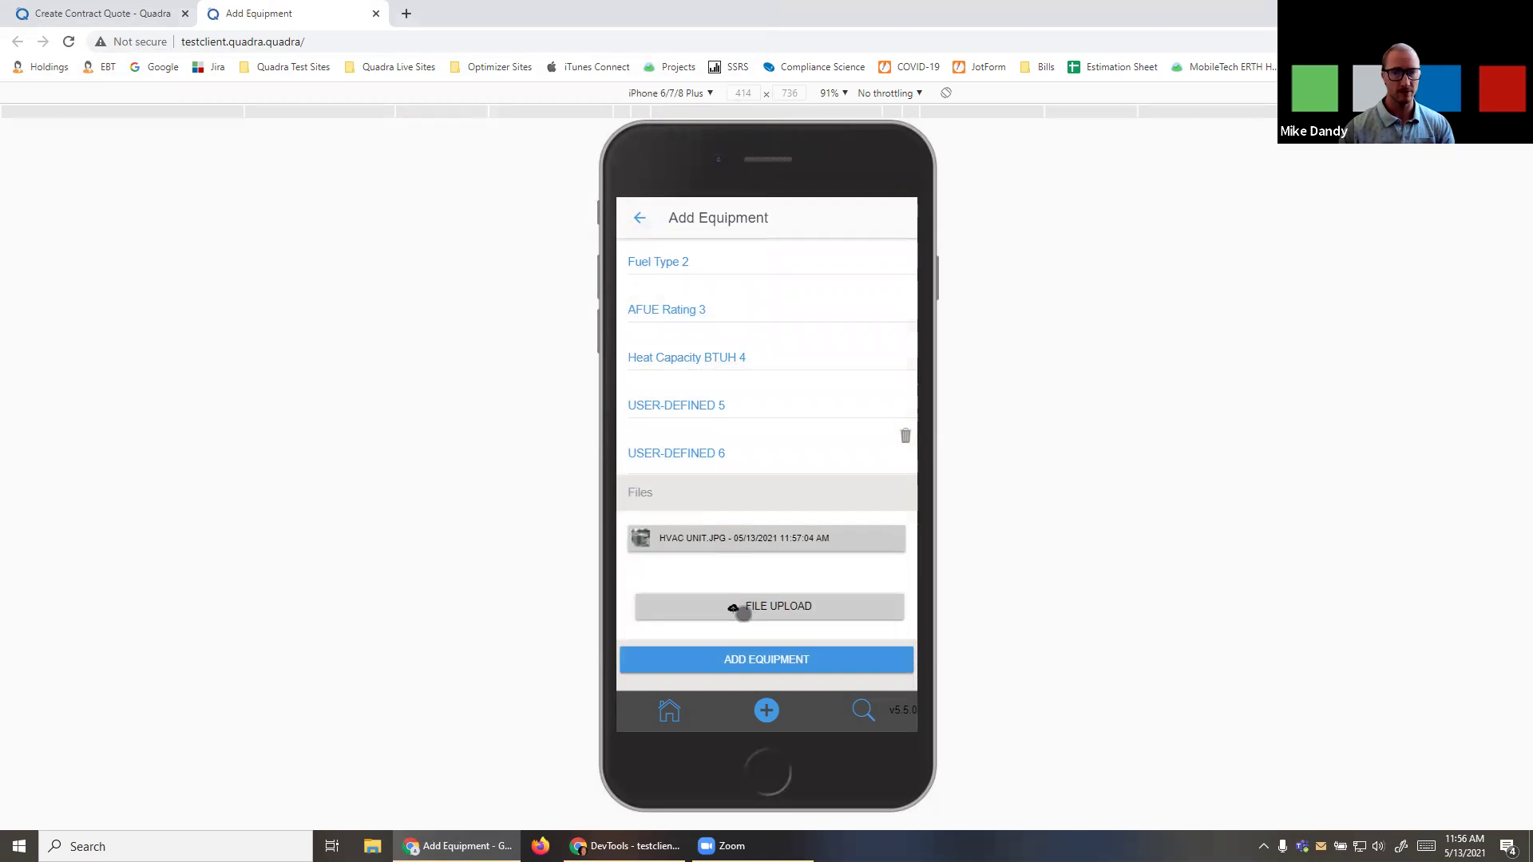
Upload the picture NamePlate Scan.JPG to the equipment record with the description "nameplate"
left_click(742, 613)
left_click(662, 288)
left_click(189, 236)
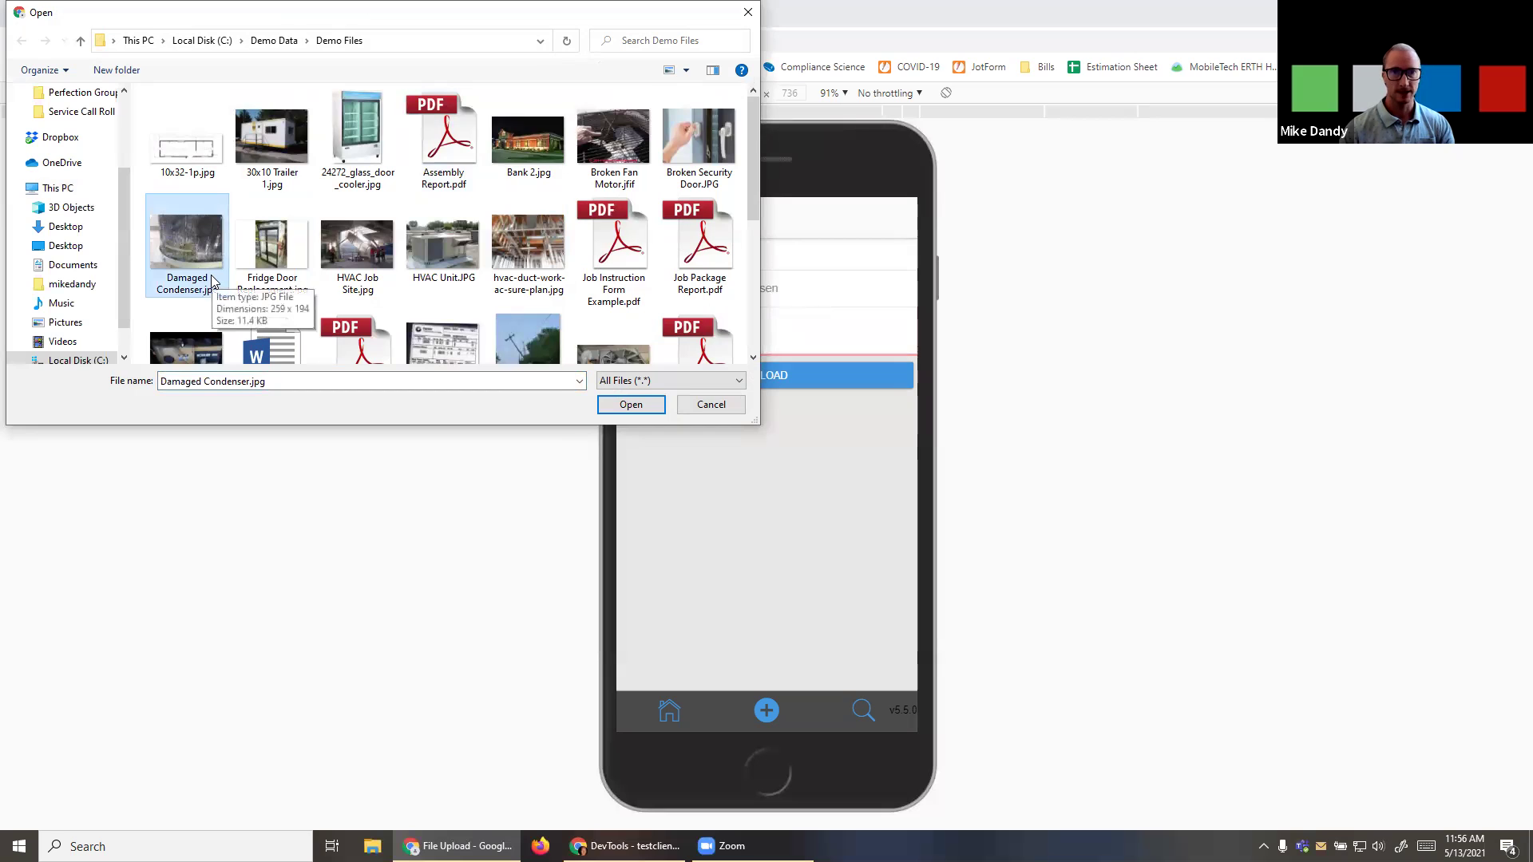
scroll(445, 206, "down", 3)
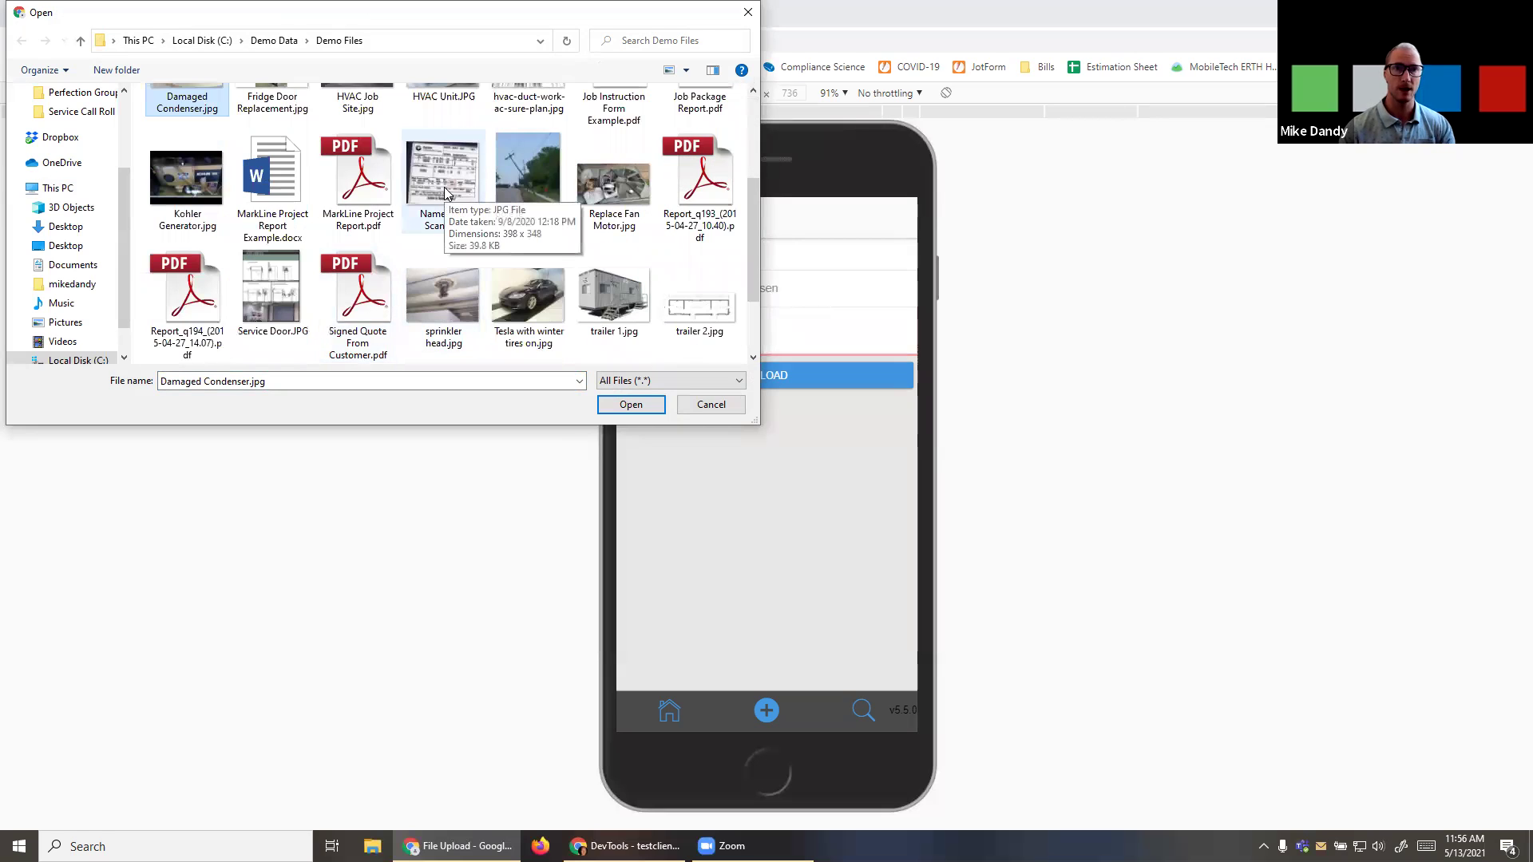
left_click(444, 187)
left_click(621, 407)
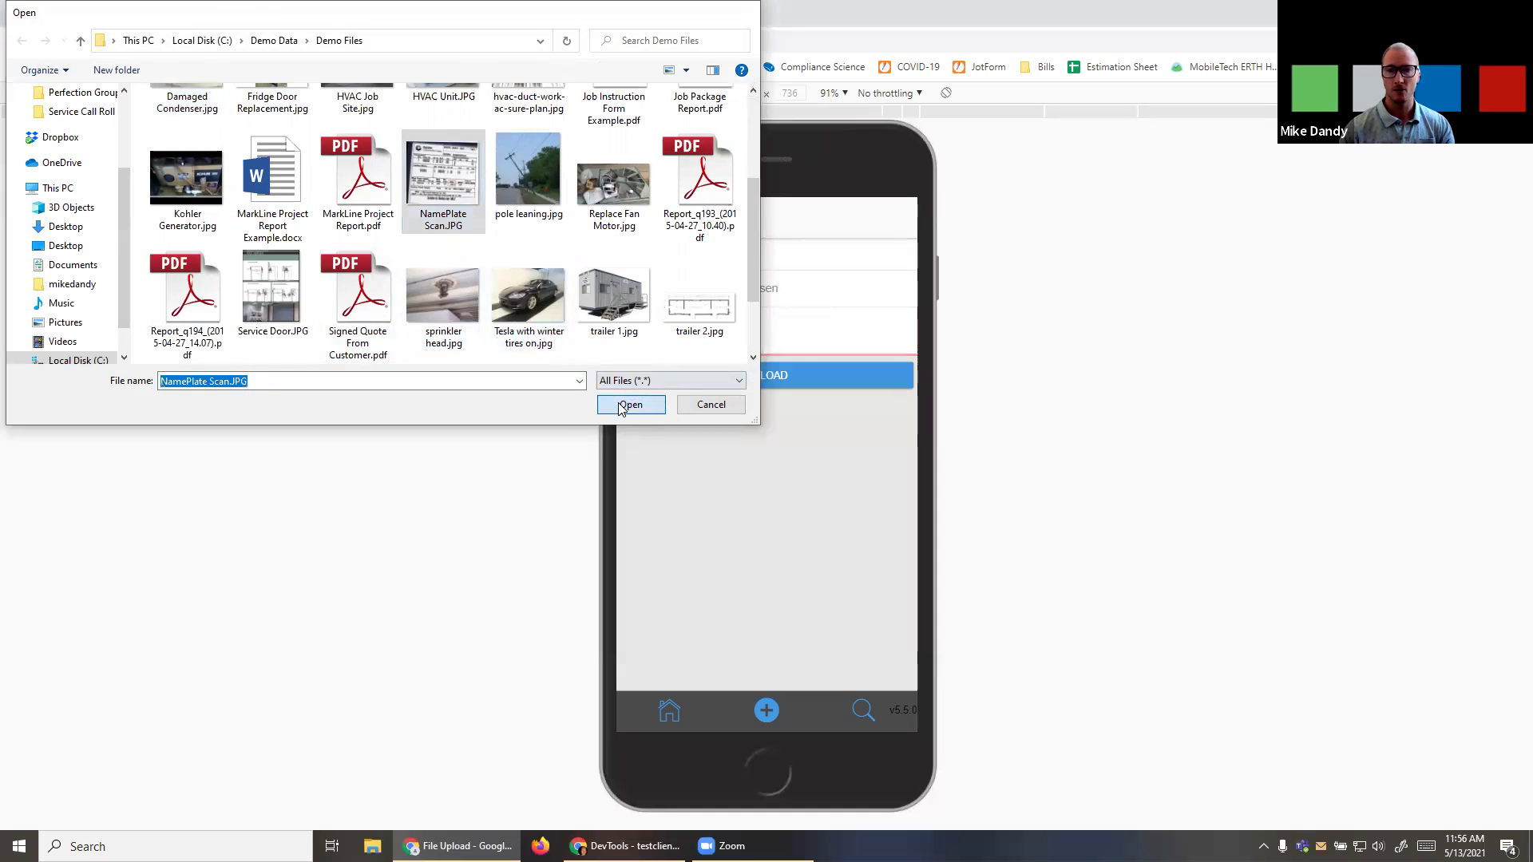
left_click(675, 344)
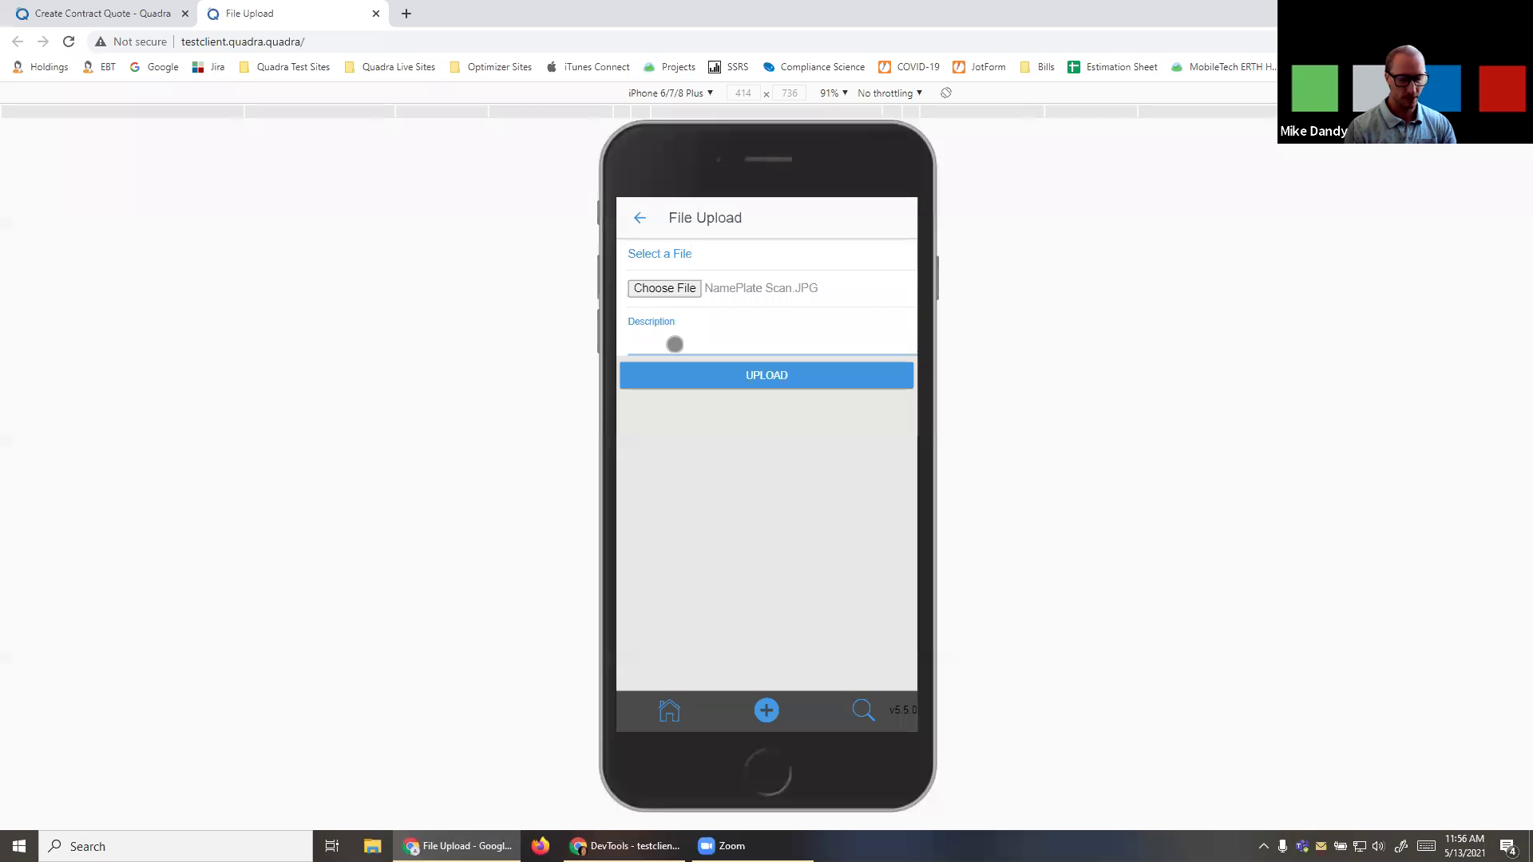
type("name")
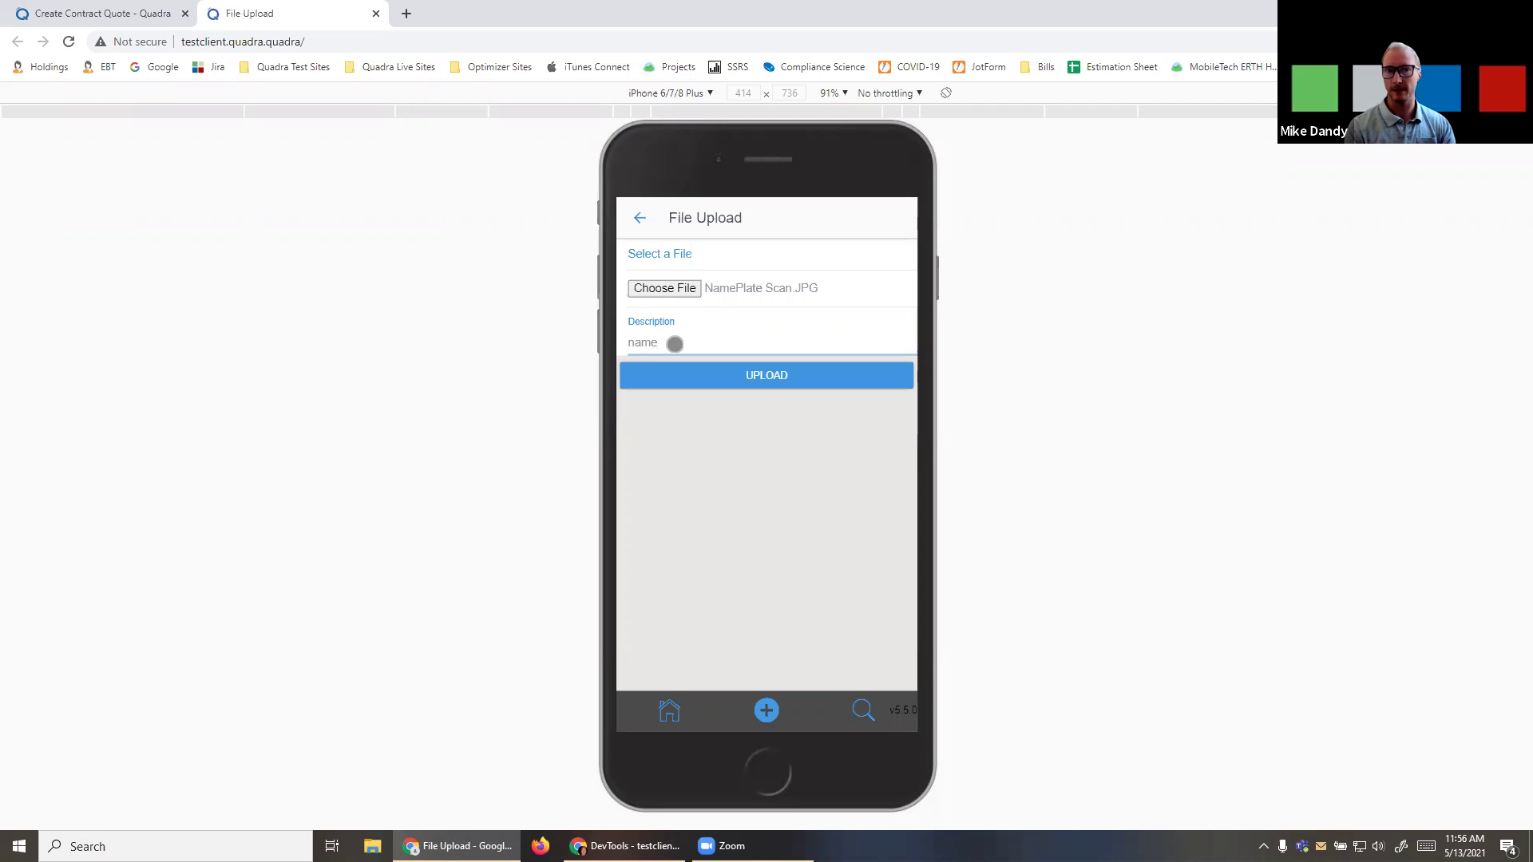
type("plate")
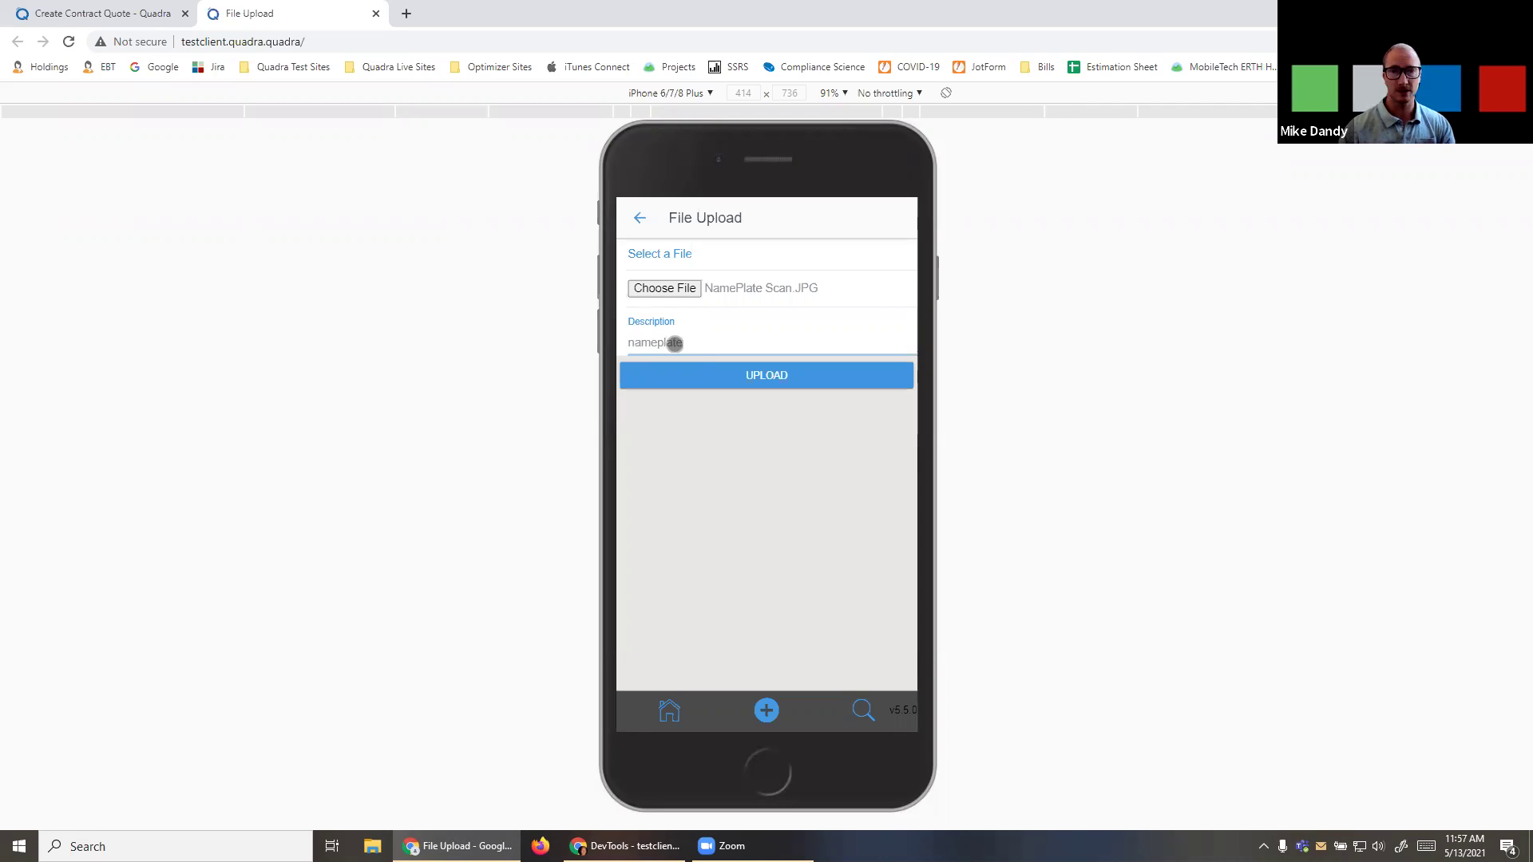
left_click(703, 373)
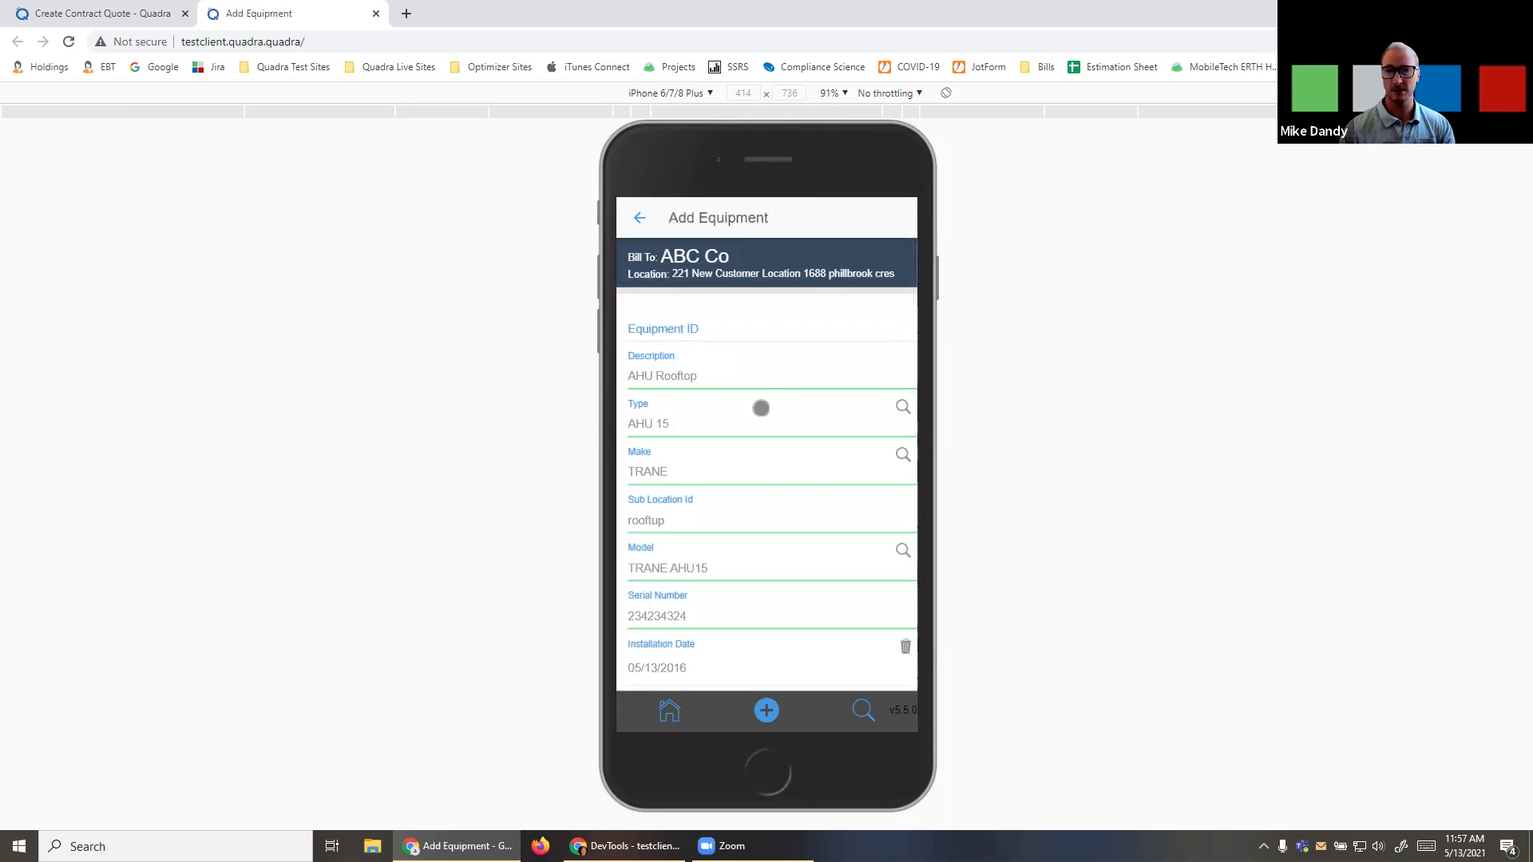
Submit the completed AHU Rooftop record to add it to the ABC Co location's equipment
scroll(763, 416, "down", 6)
scroll(763, 420, "down", 2)
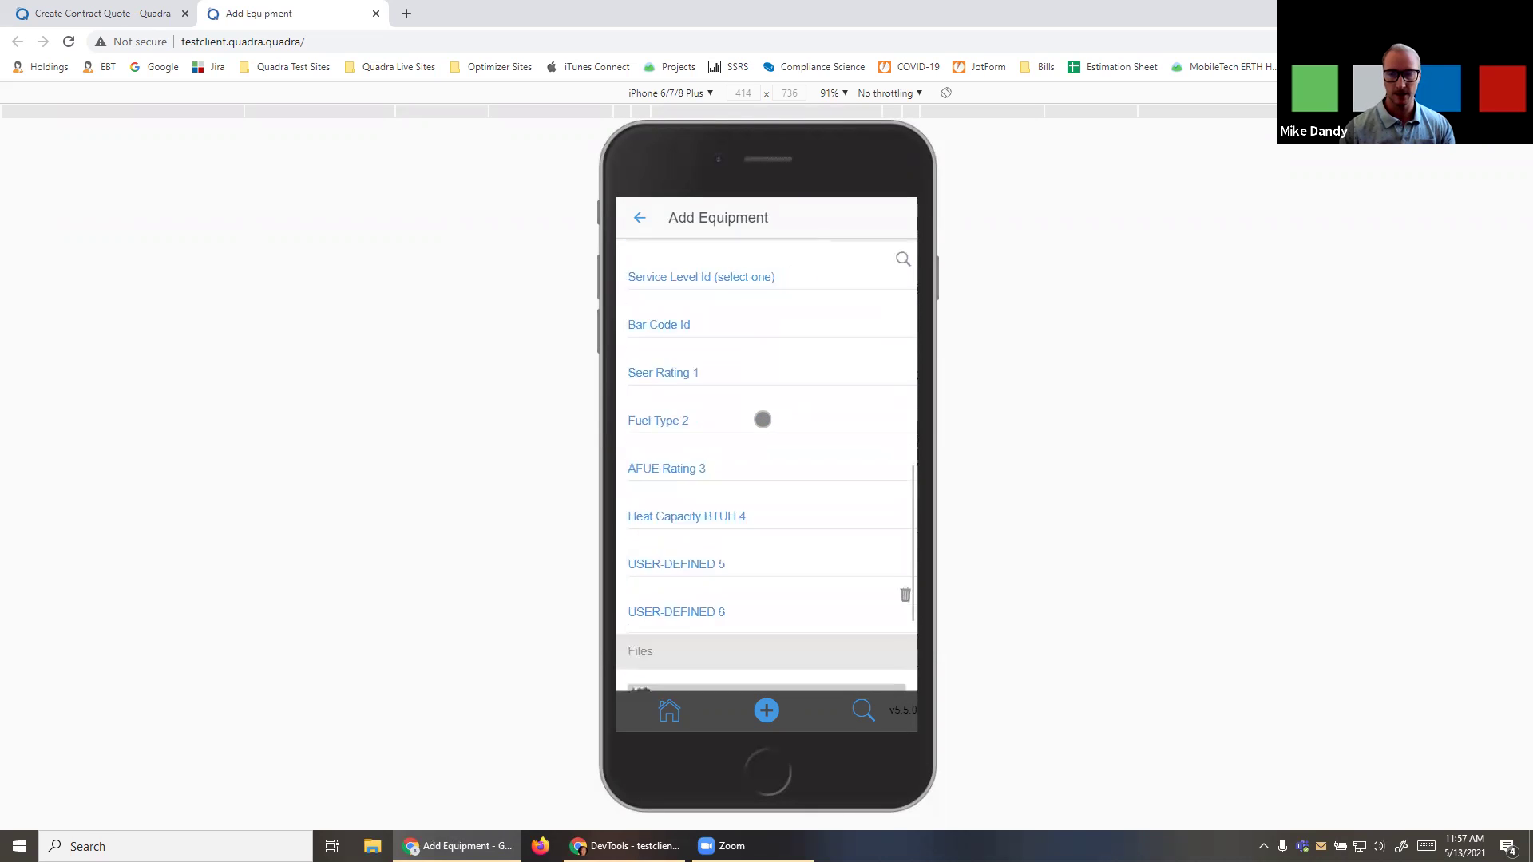
scroll(763, 419, "down", 3)
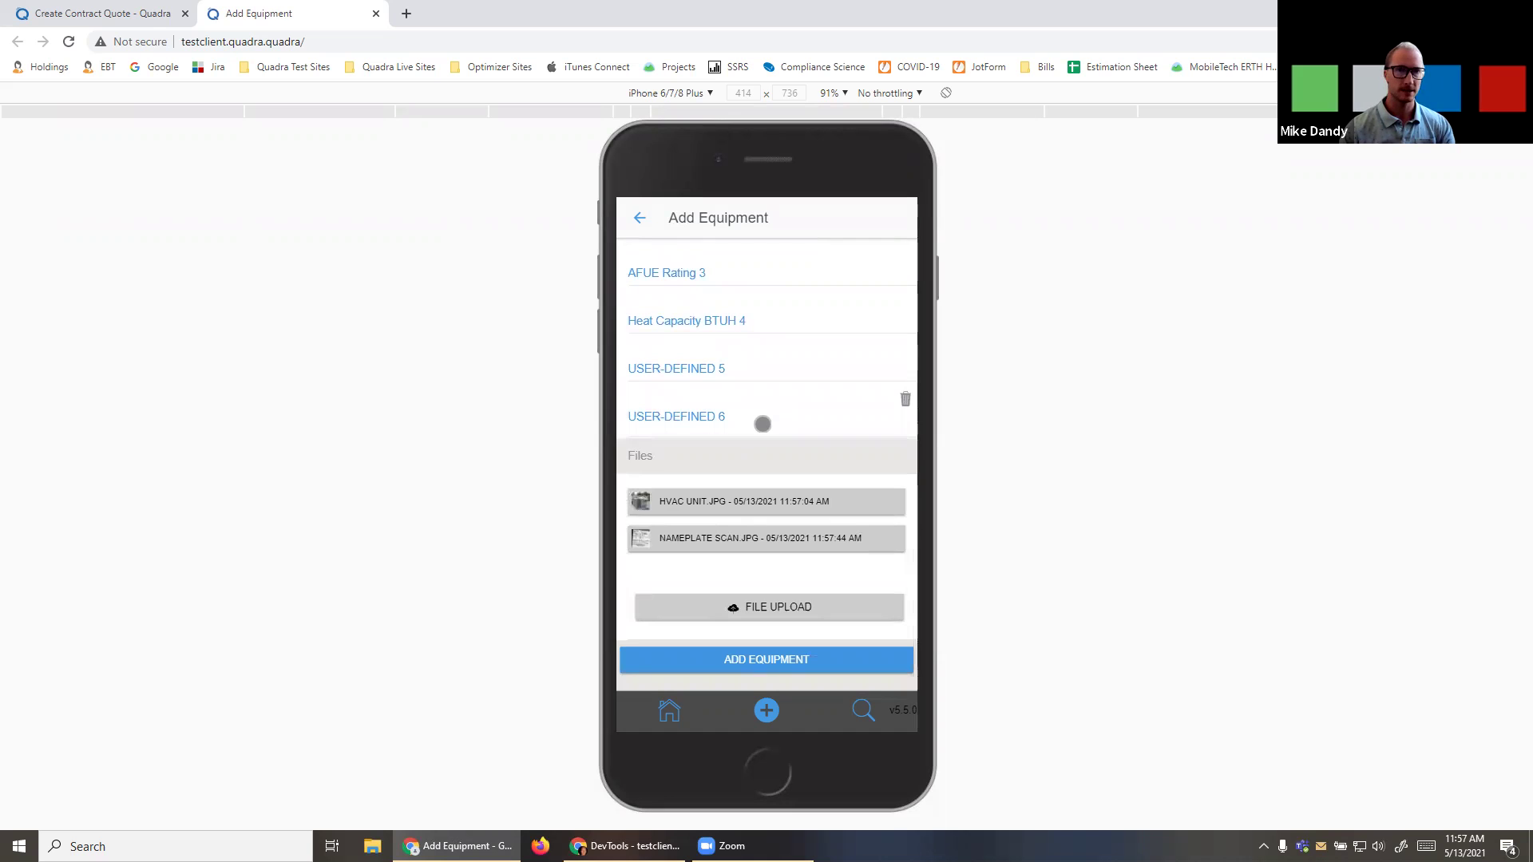
left_click(749, 659)
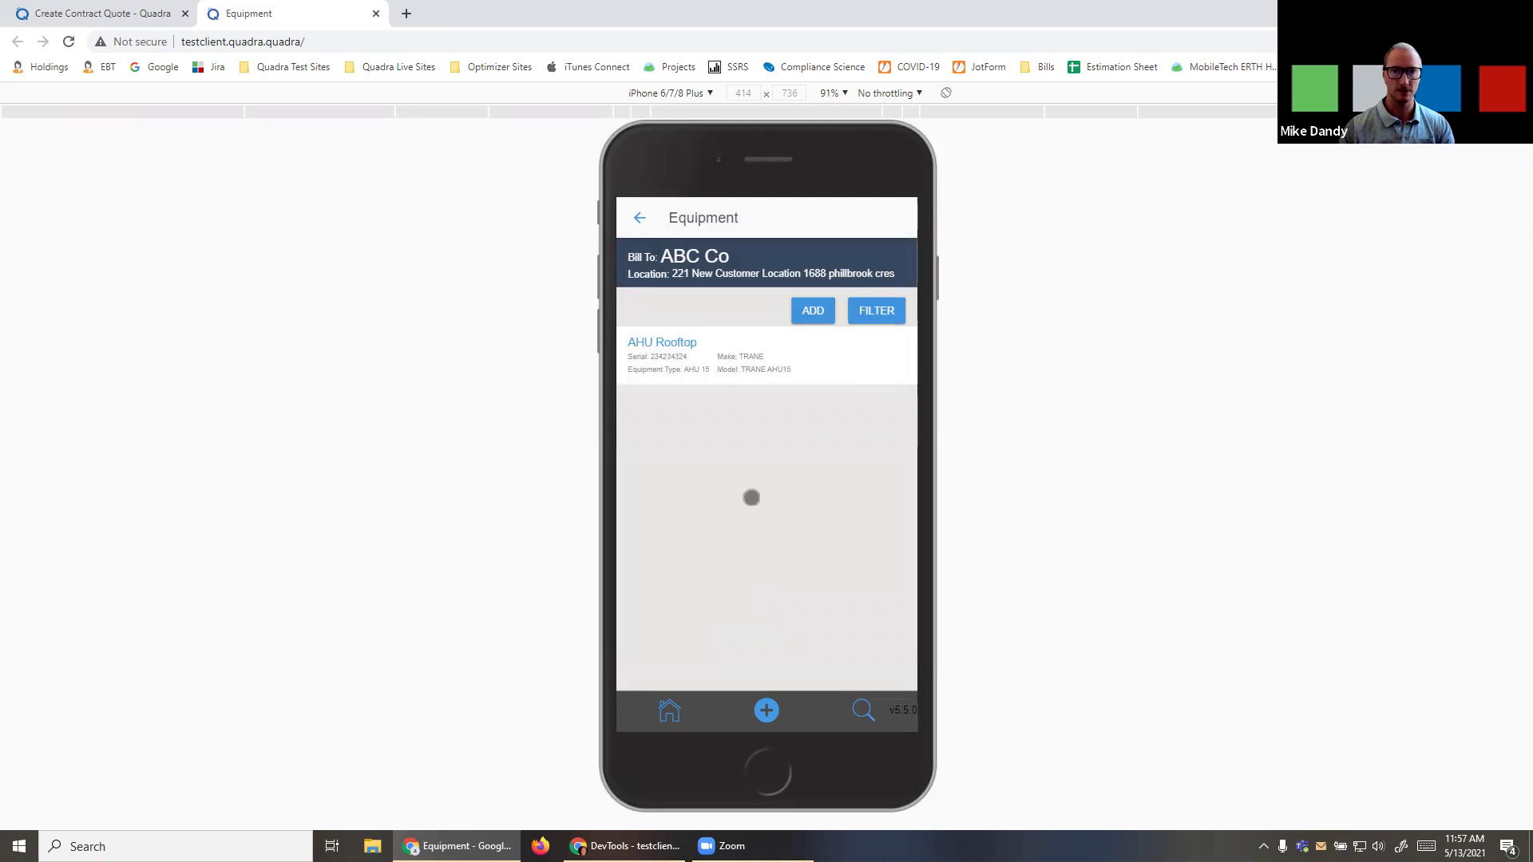
Switch to the Create Contract Quote page and select customer ABC Co with its New Customer Location
left_click(136, 19)
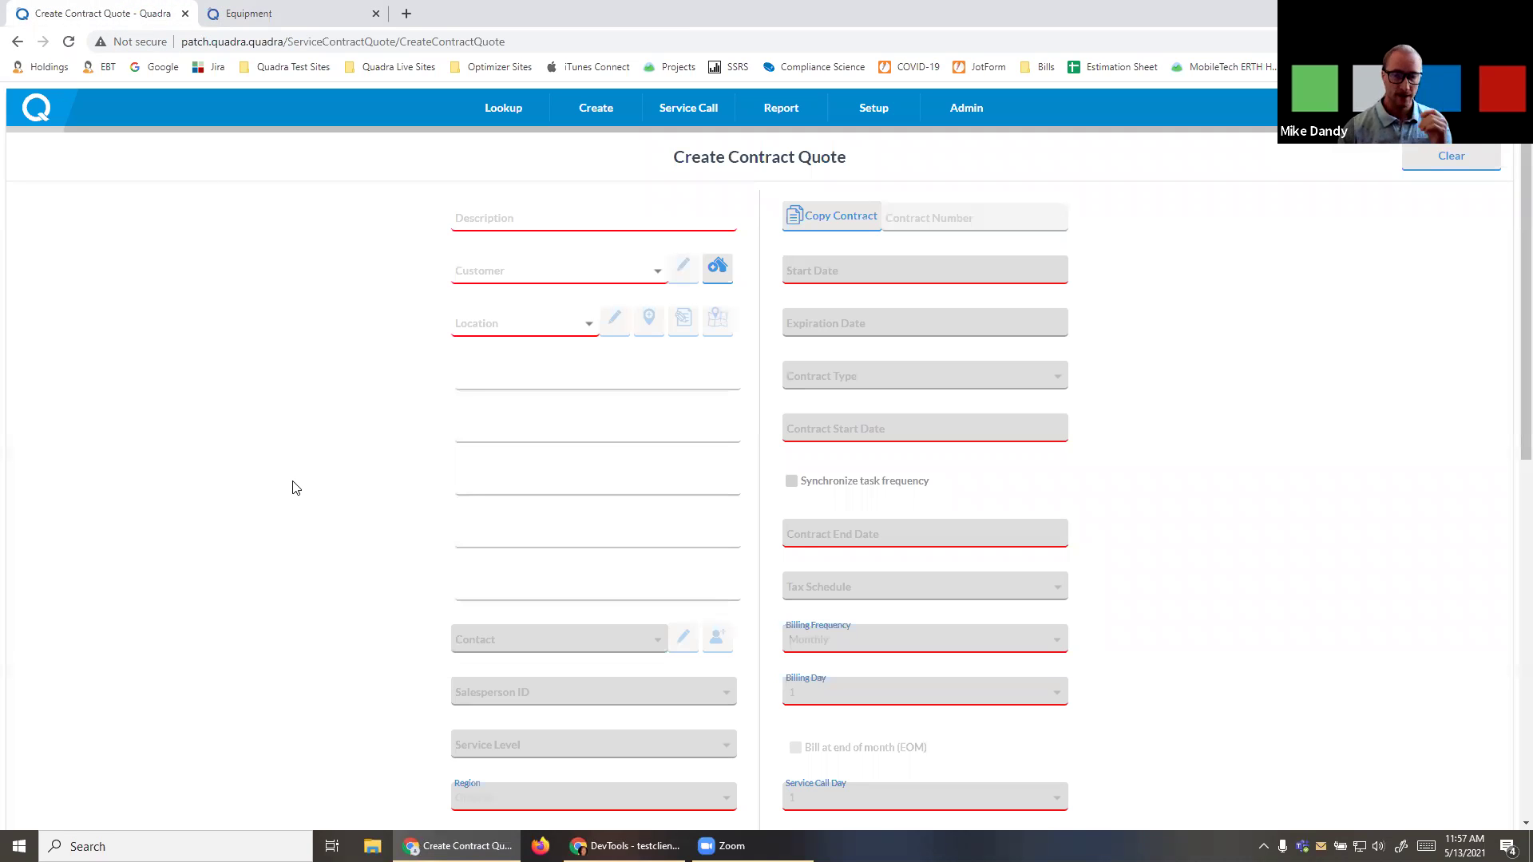
left_click(538, 267)
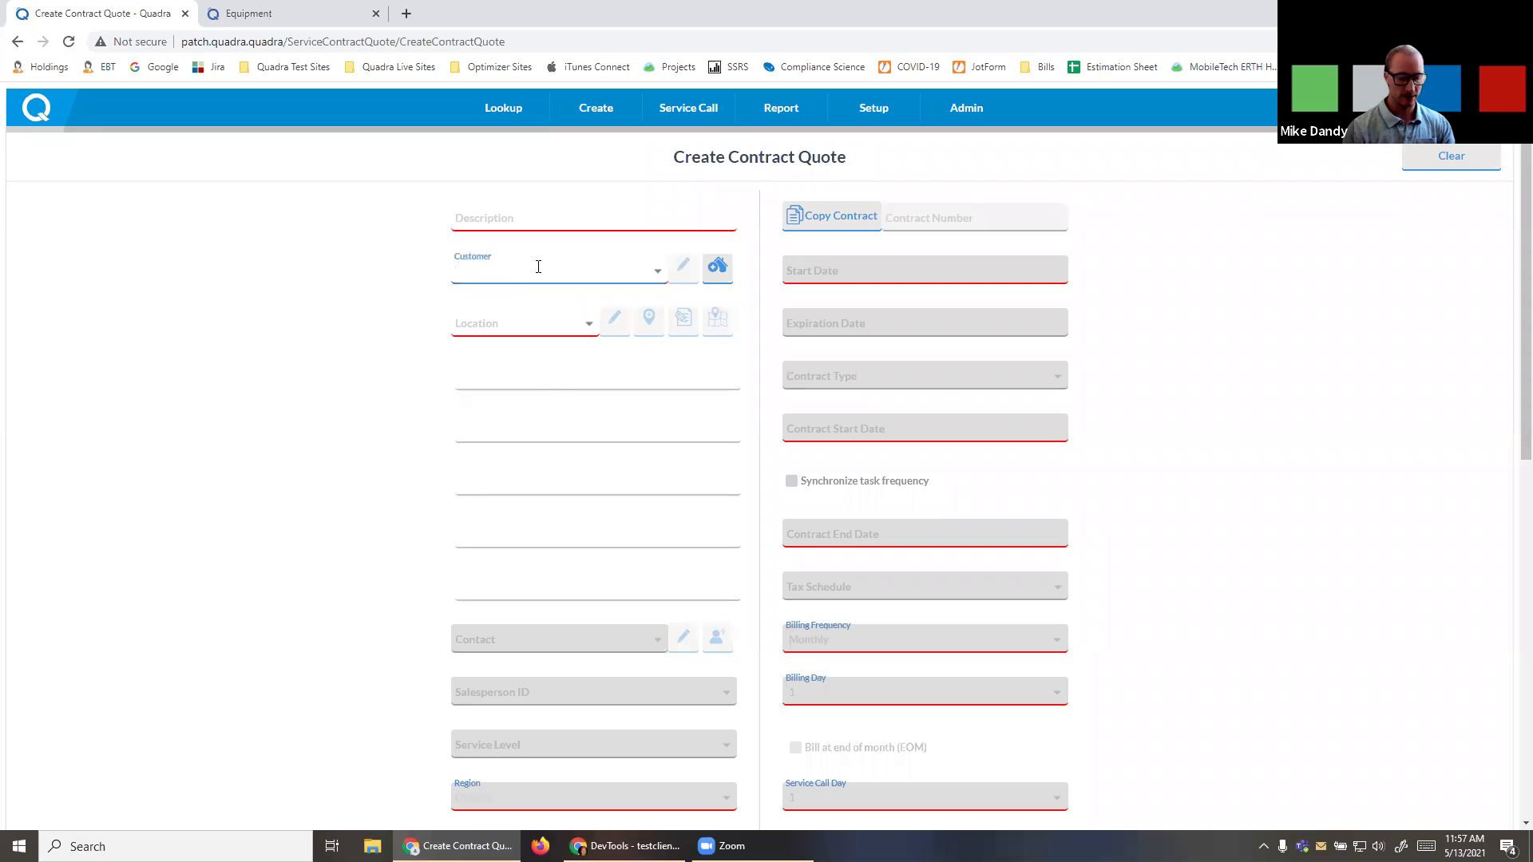
type("abc")
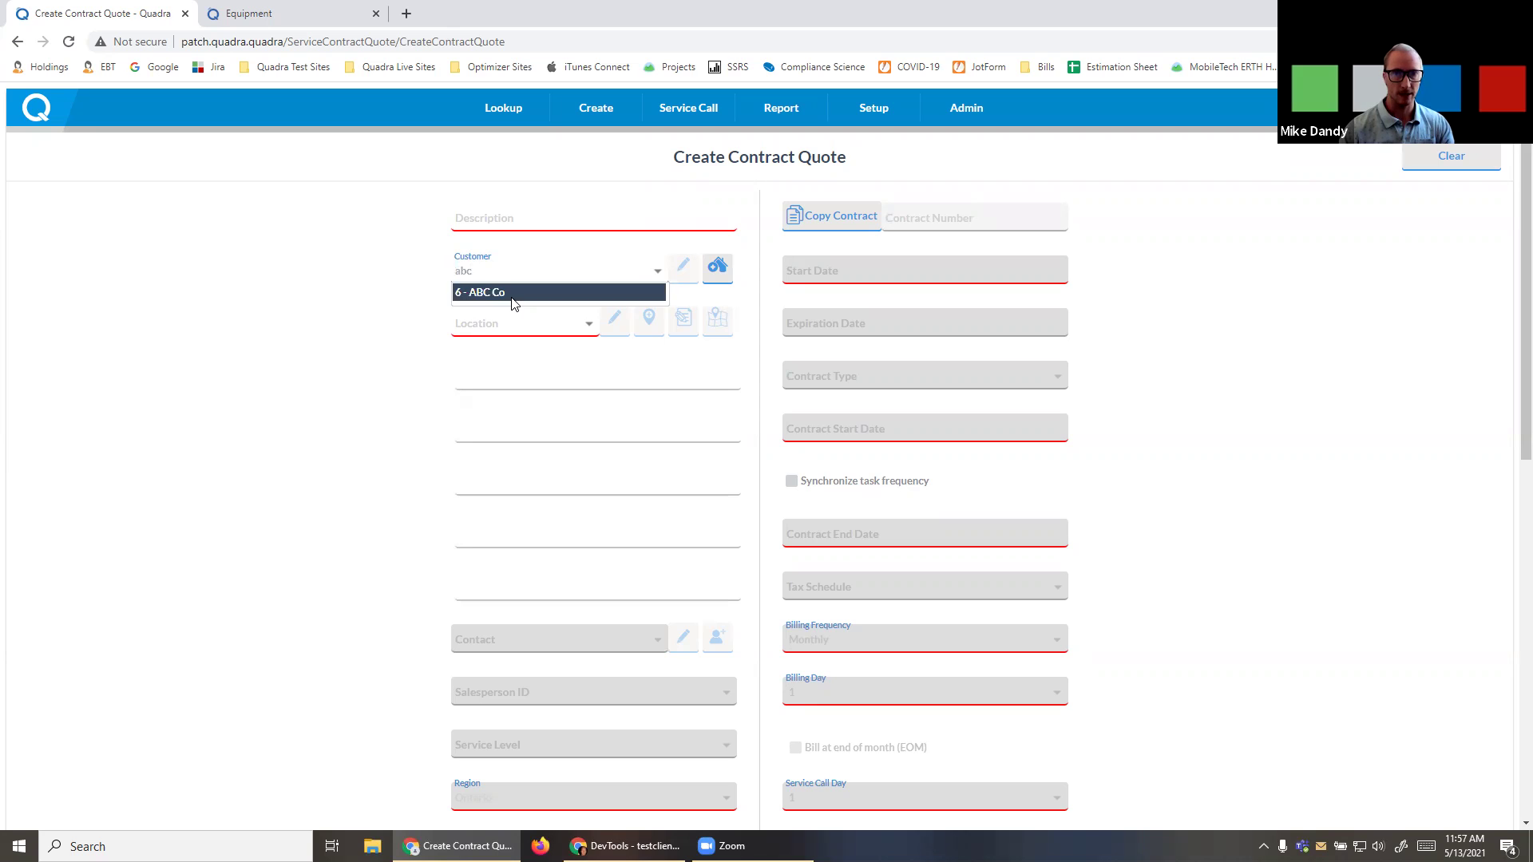
left_click(514, 294)
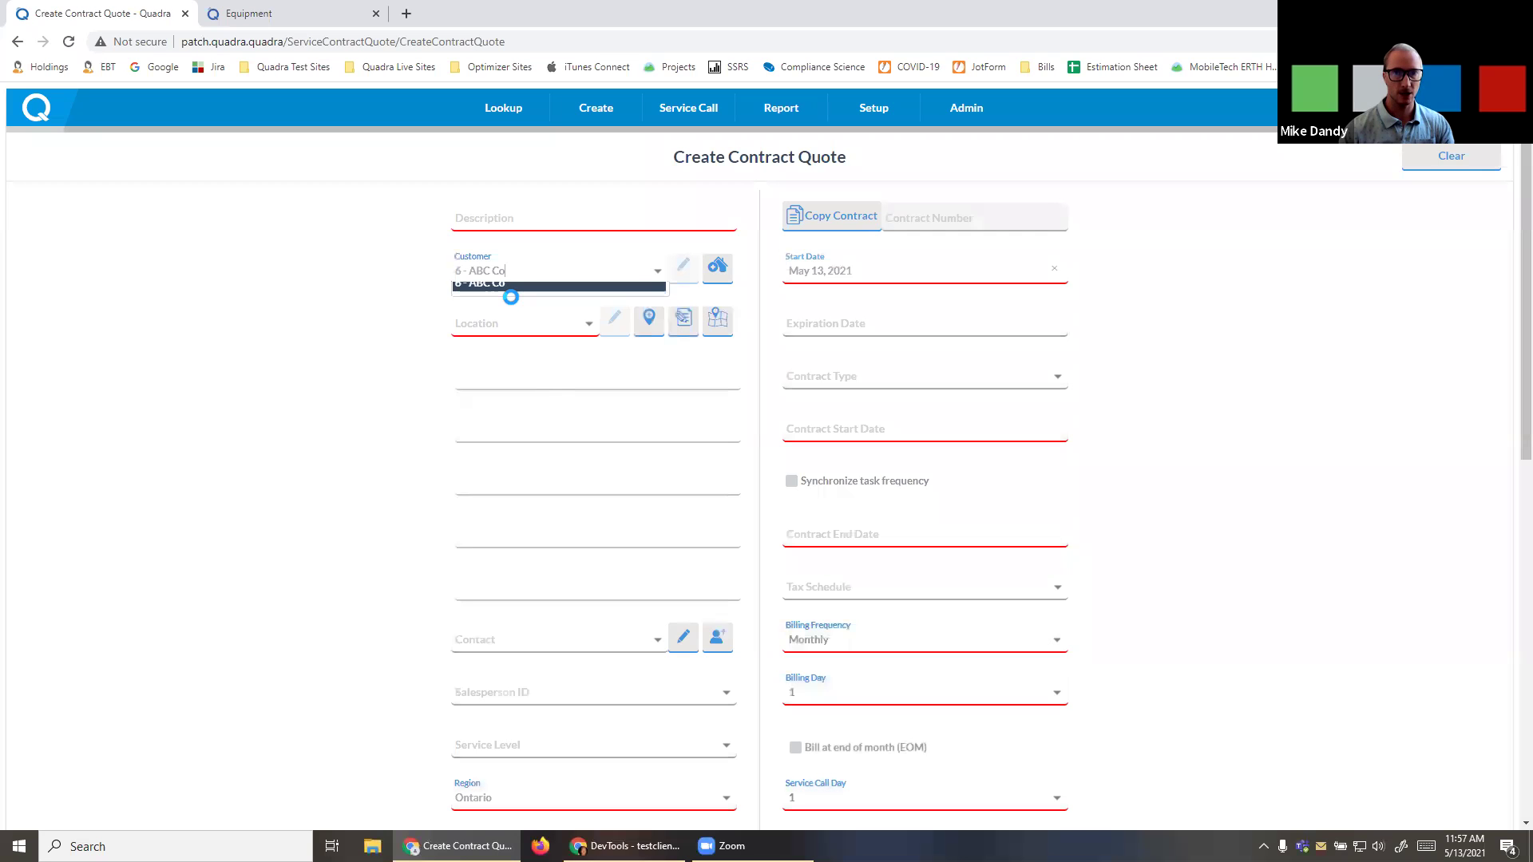
left_click(587, 329)
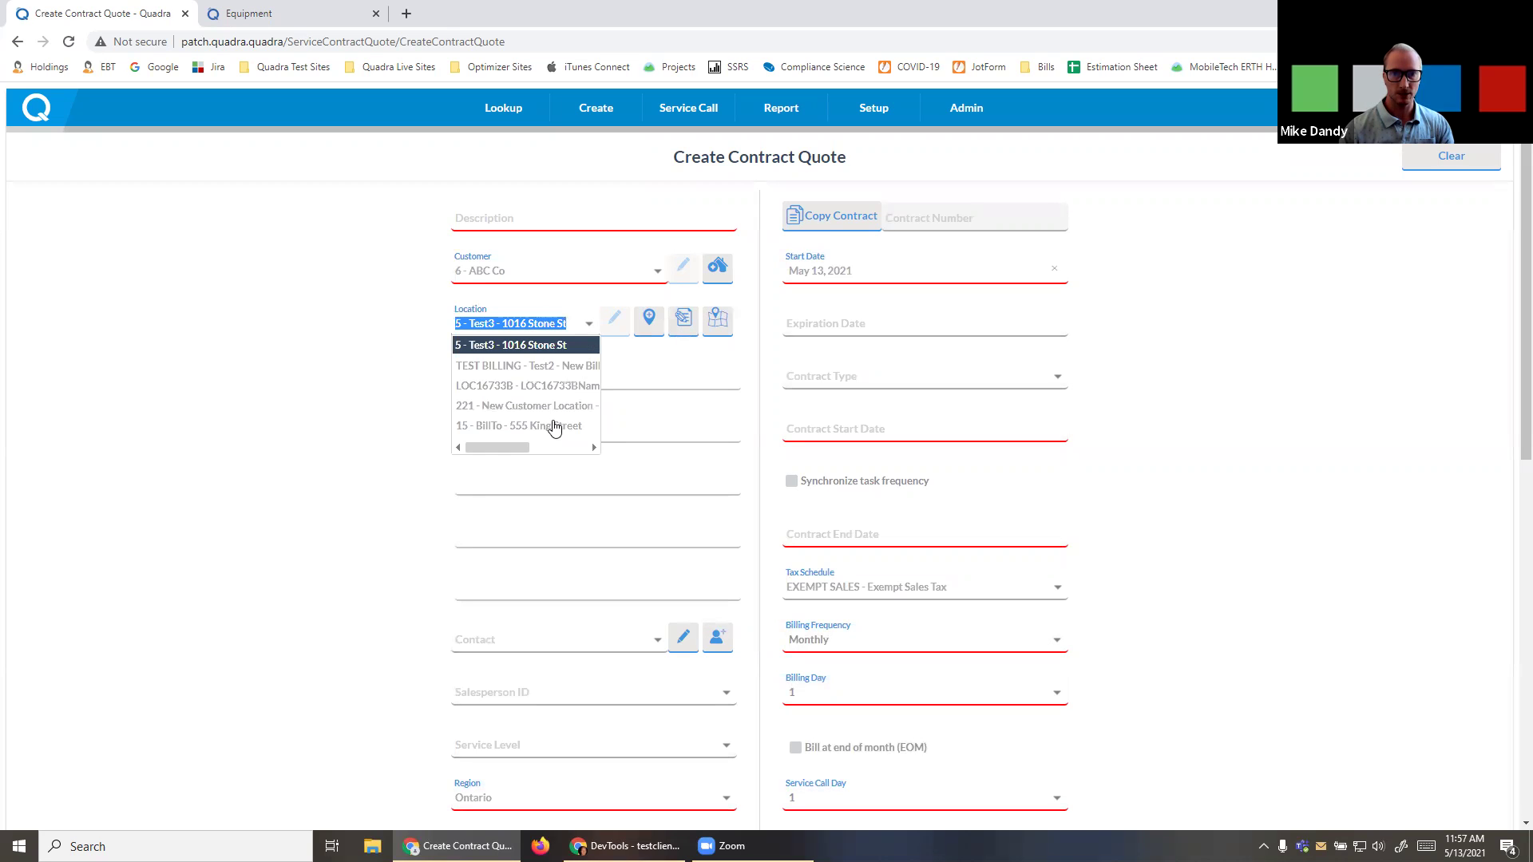
left_click(550, 405)
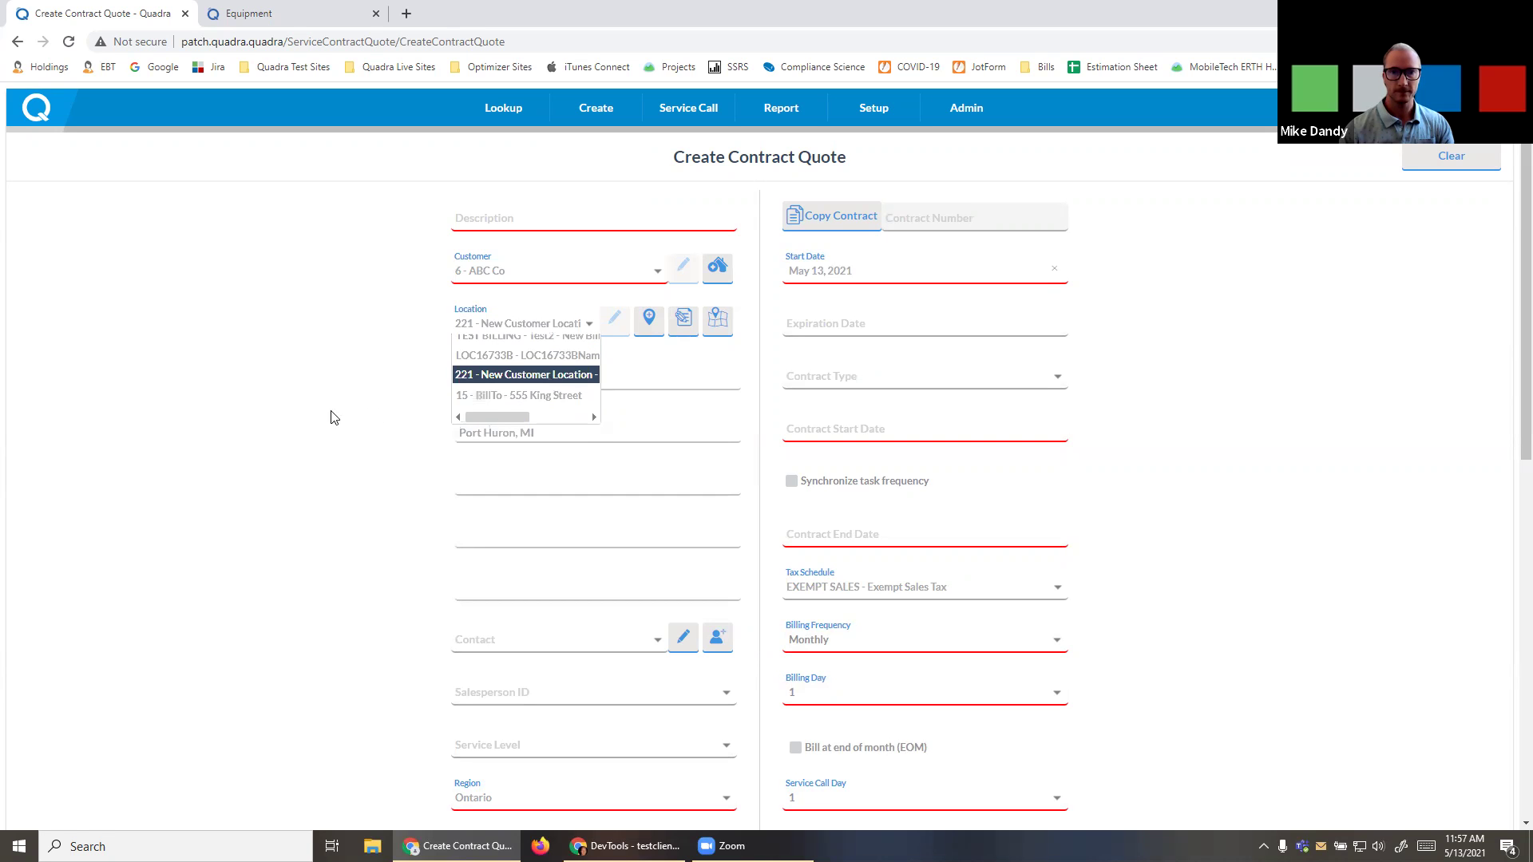
Expand the AHU Rooftop equipment's task list, and view its attached NamePlate Scan.JPG image
scroll(1294, 423, "down", 7)
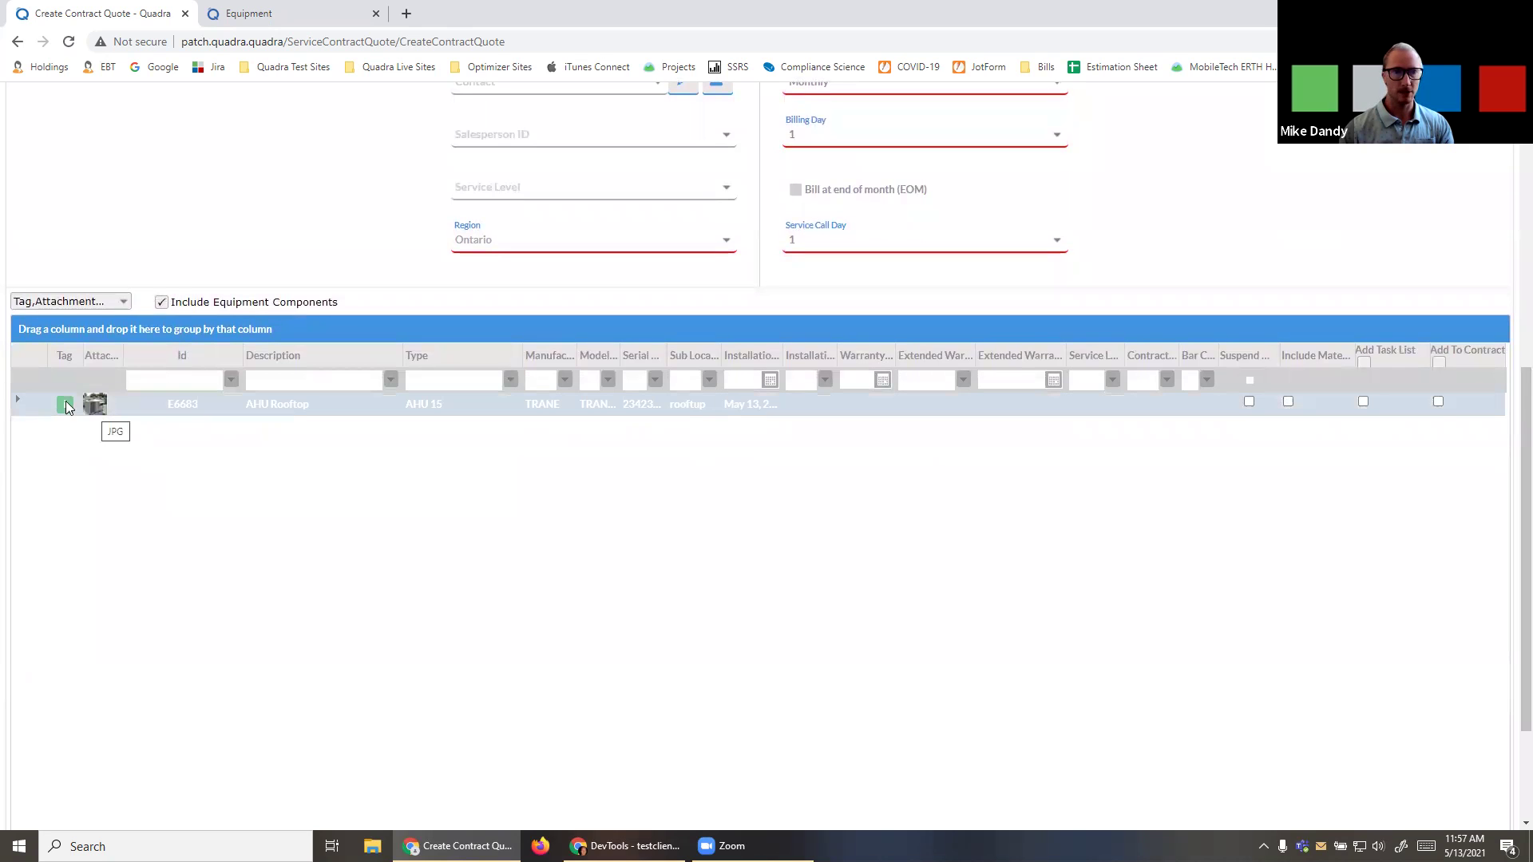
left_click(19, 406)
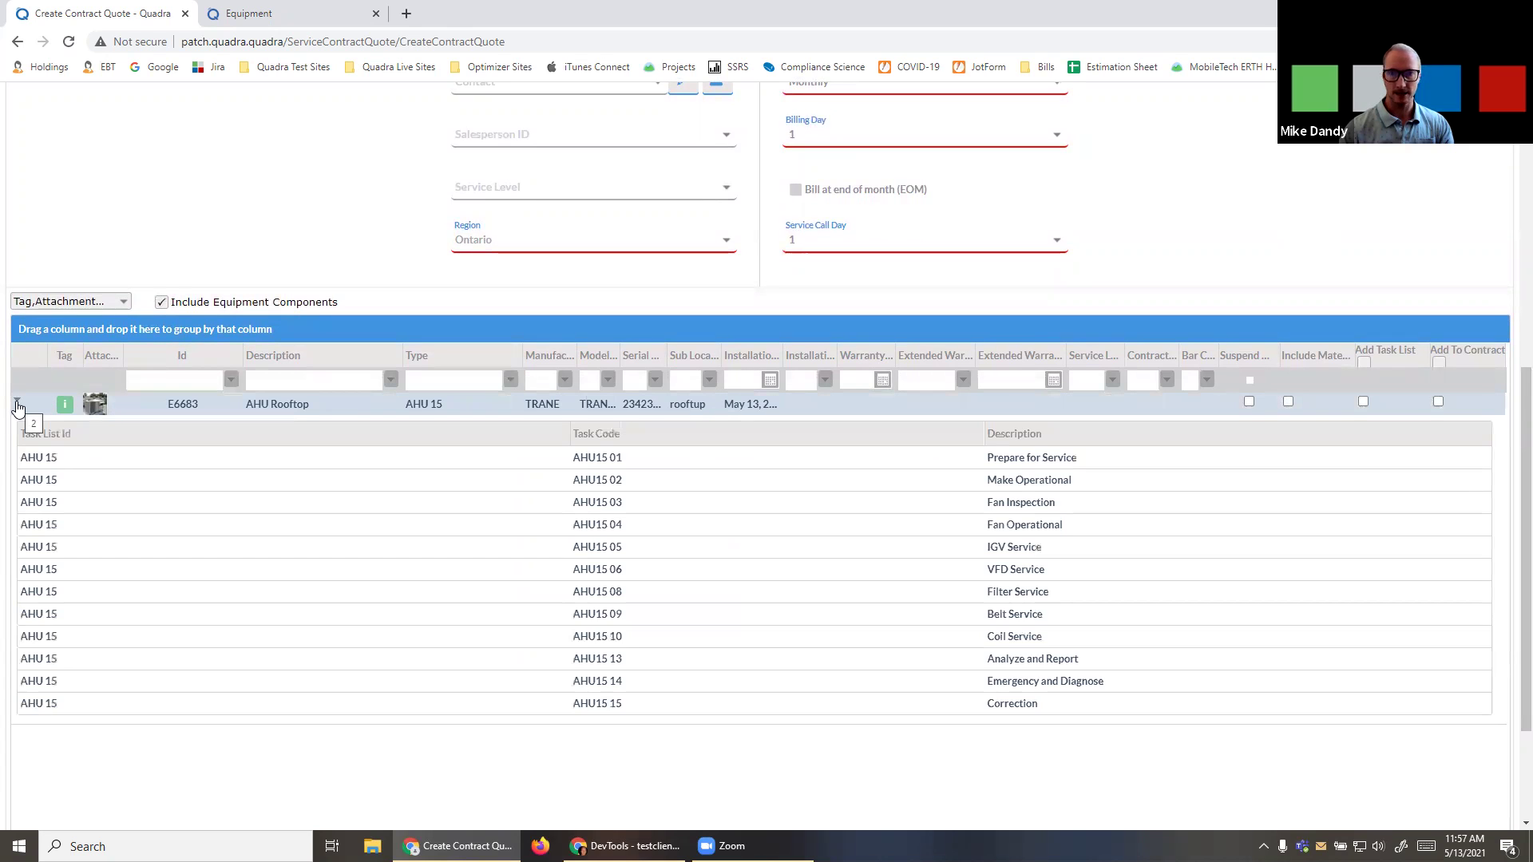
left_click(89, 401)
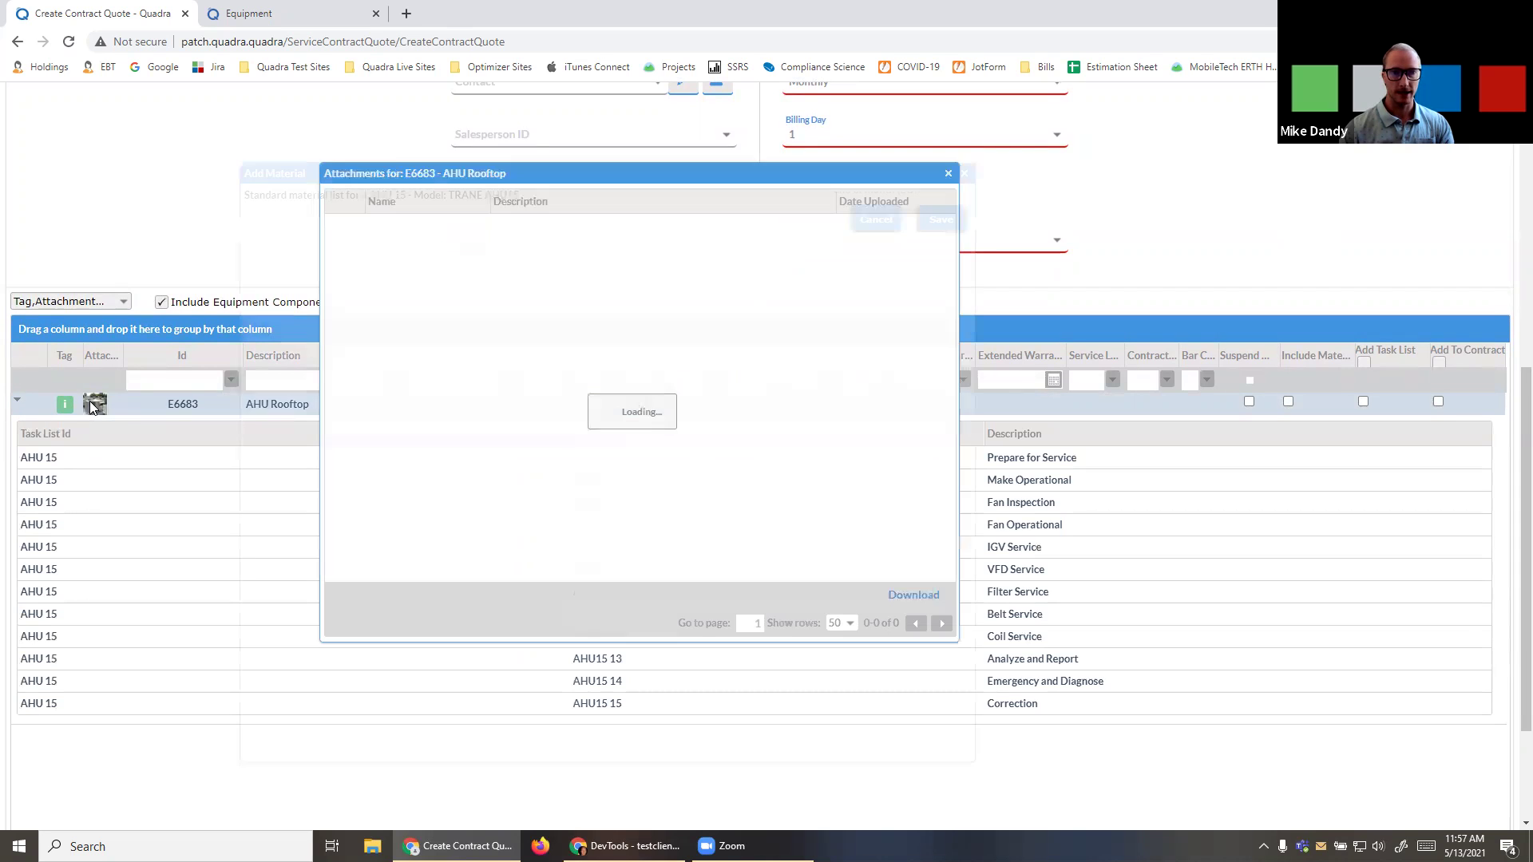
left_click(870, 736)
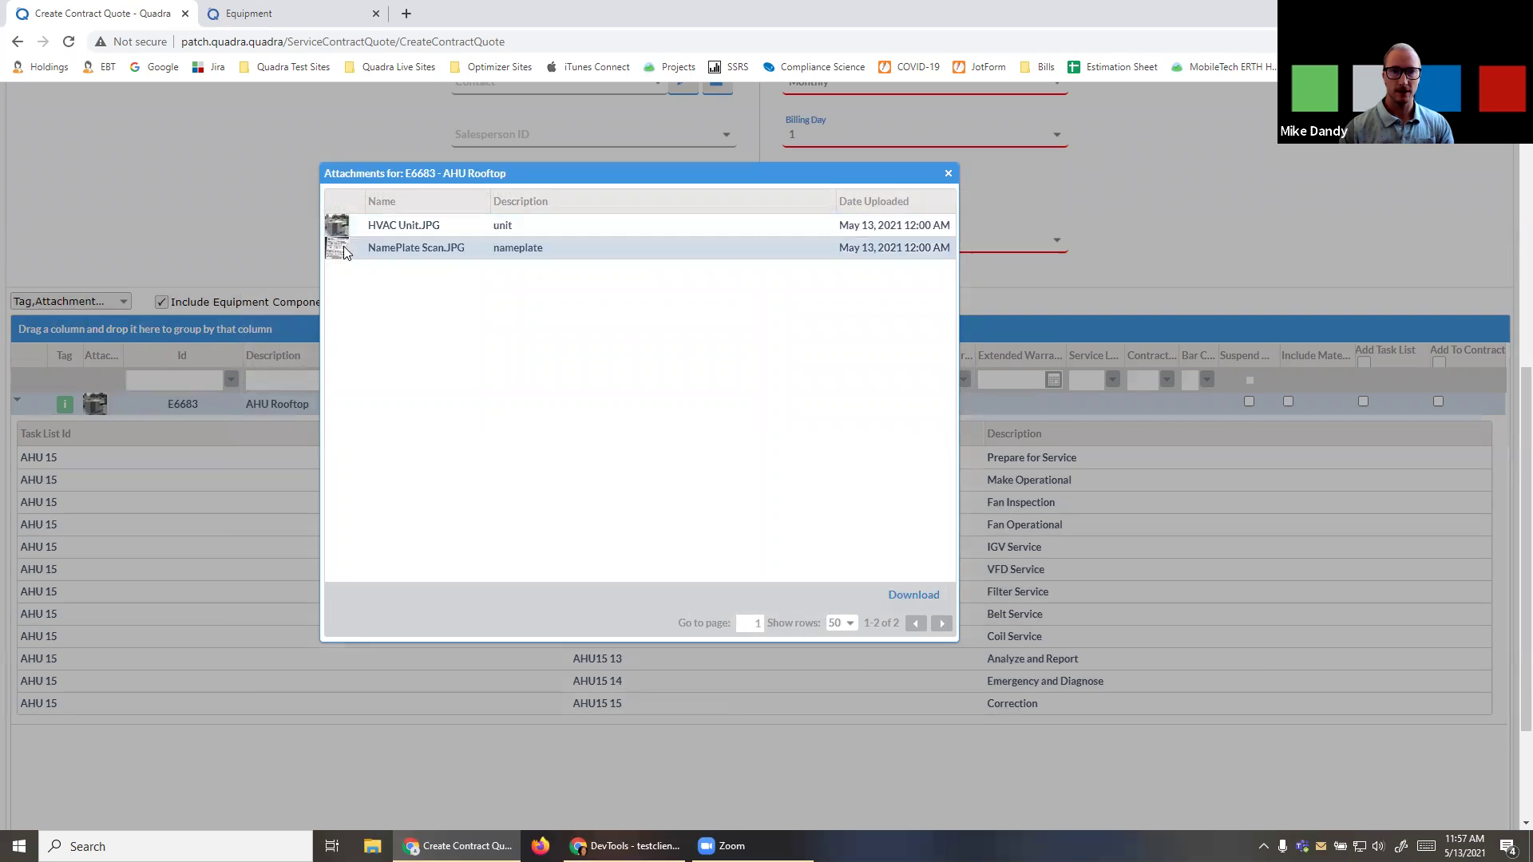
left_click(339, 249)
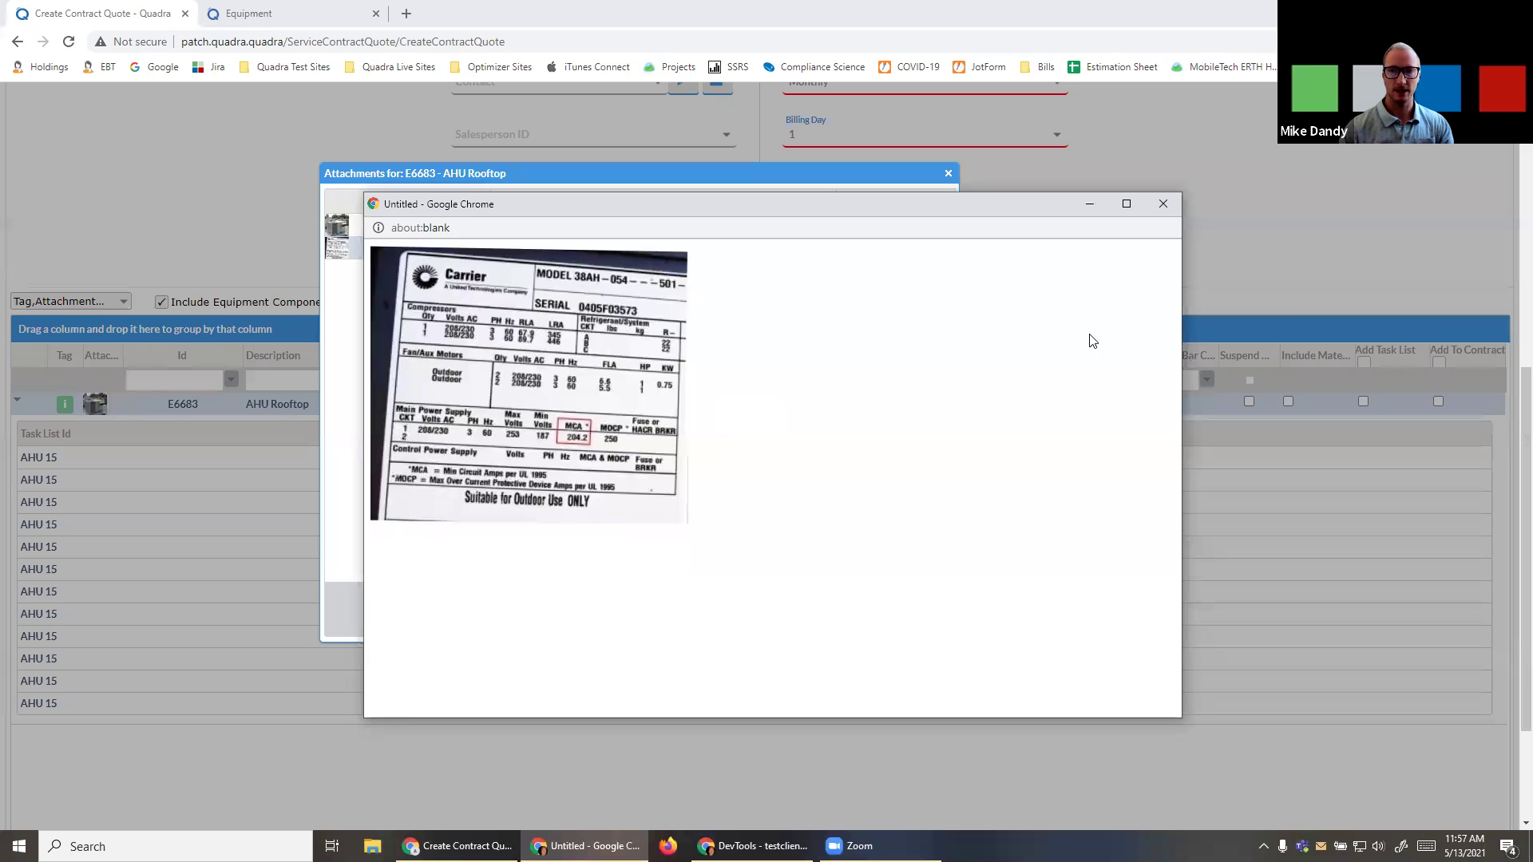
left_click(1164, 205)
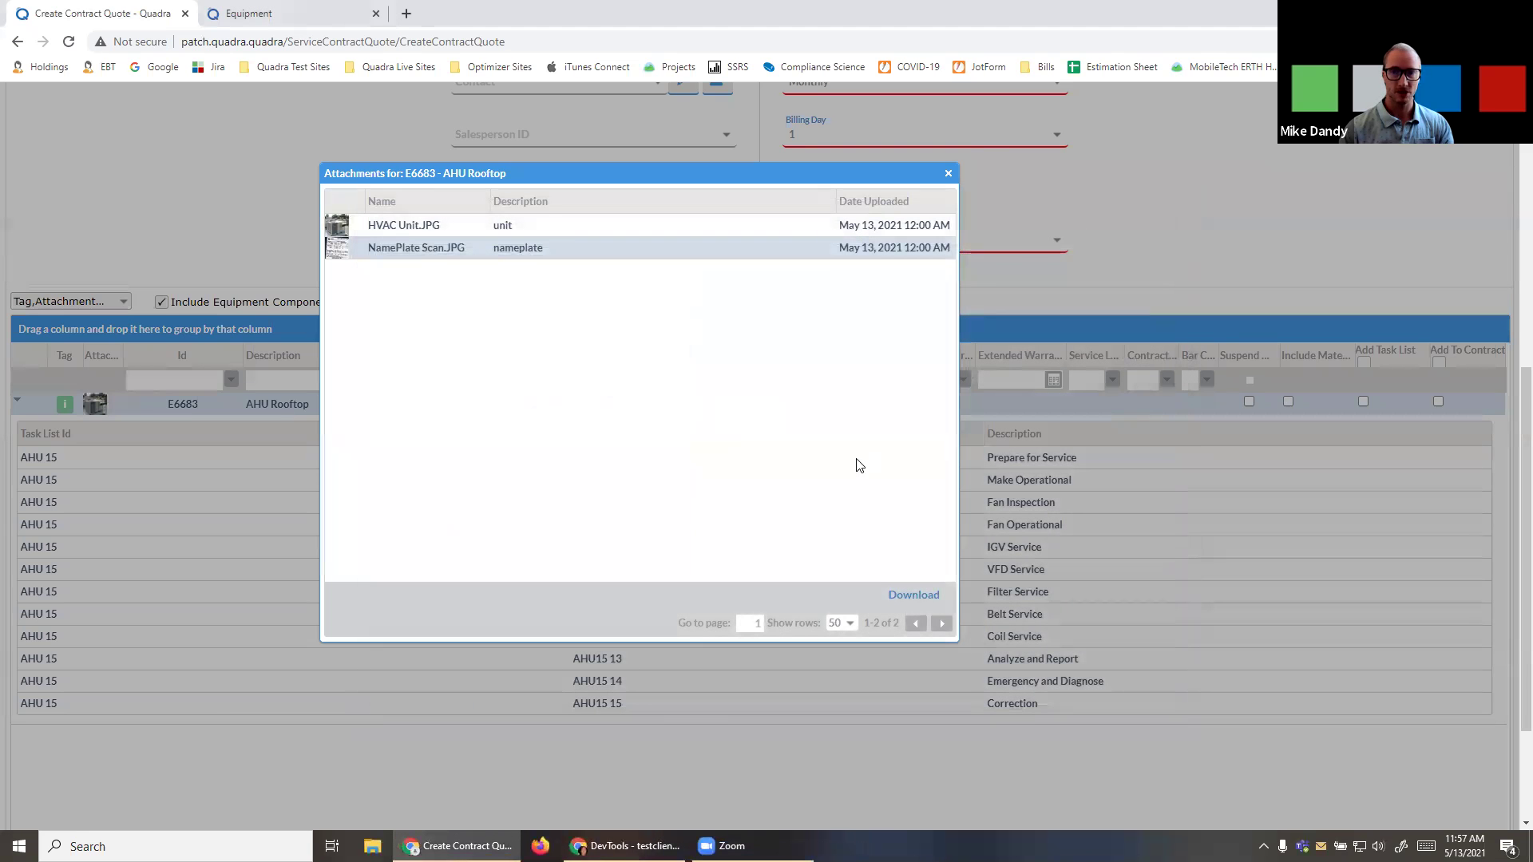
left_click(948, 176)
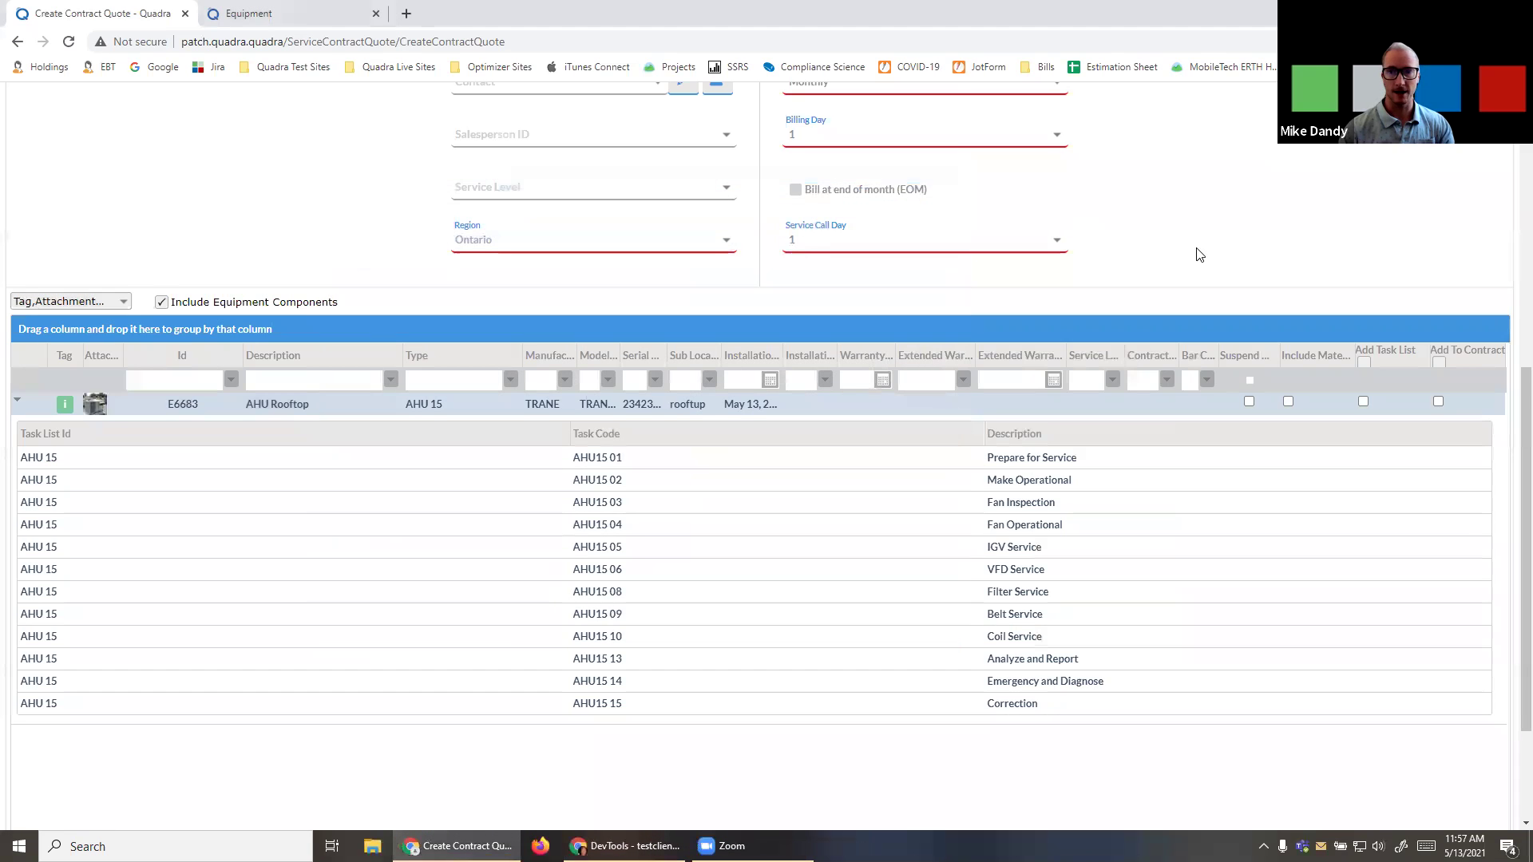
Enter the quote description "SC for ABC co" and set the contract type to COMMERCIAL/INDUSTRIAL CONTRACT
scroll(1198, 254, "up", 7)
left_click(503, 221)
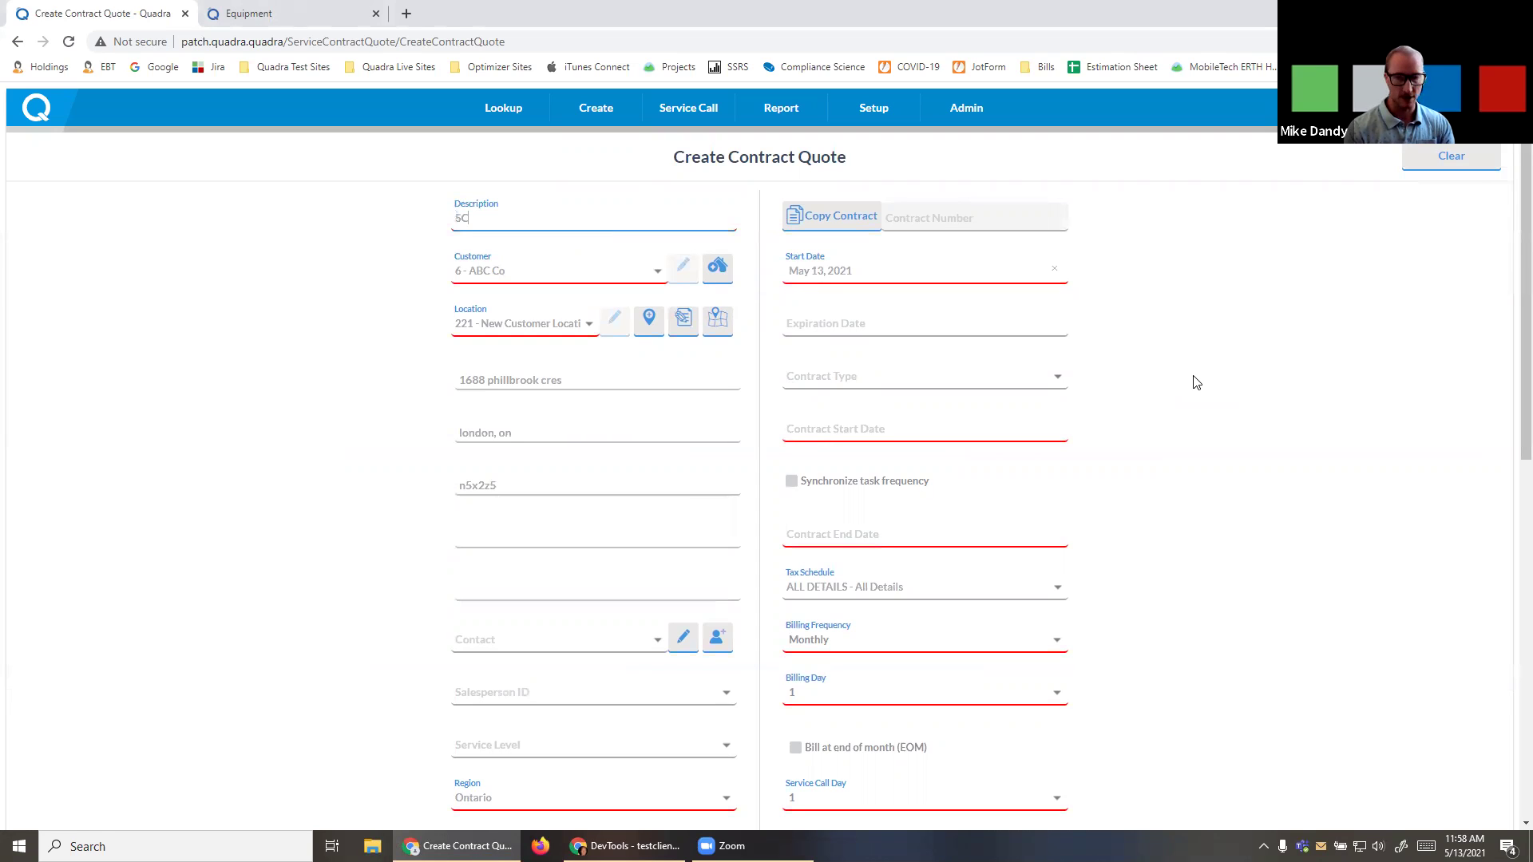
type("co")
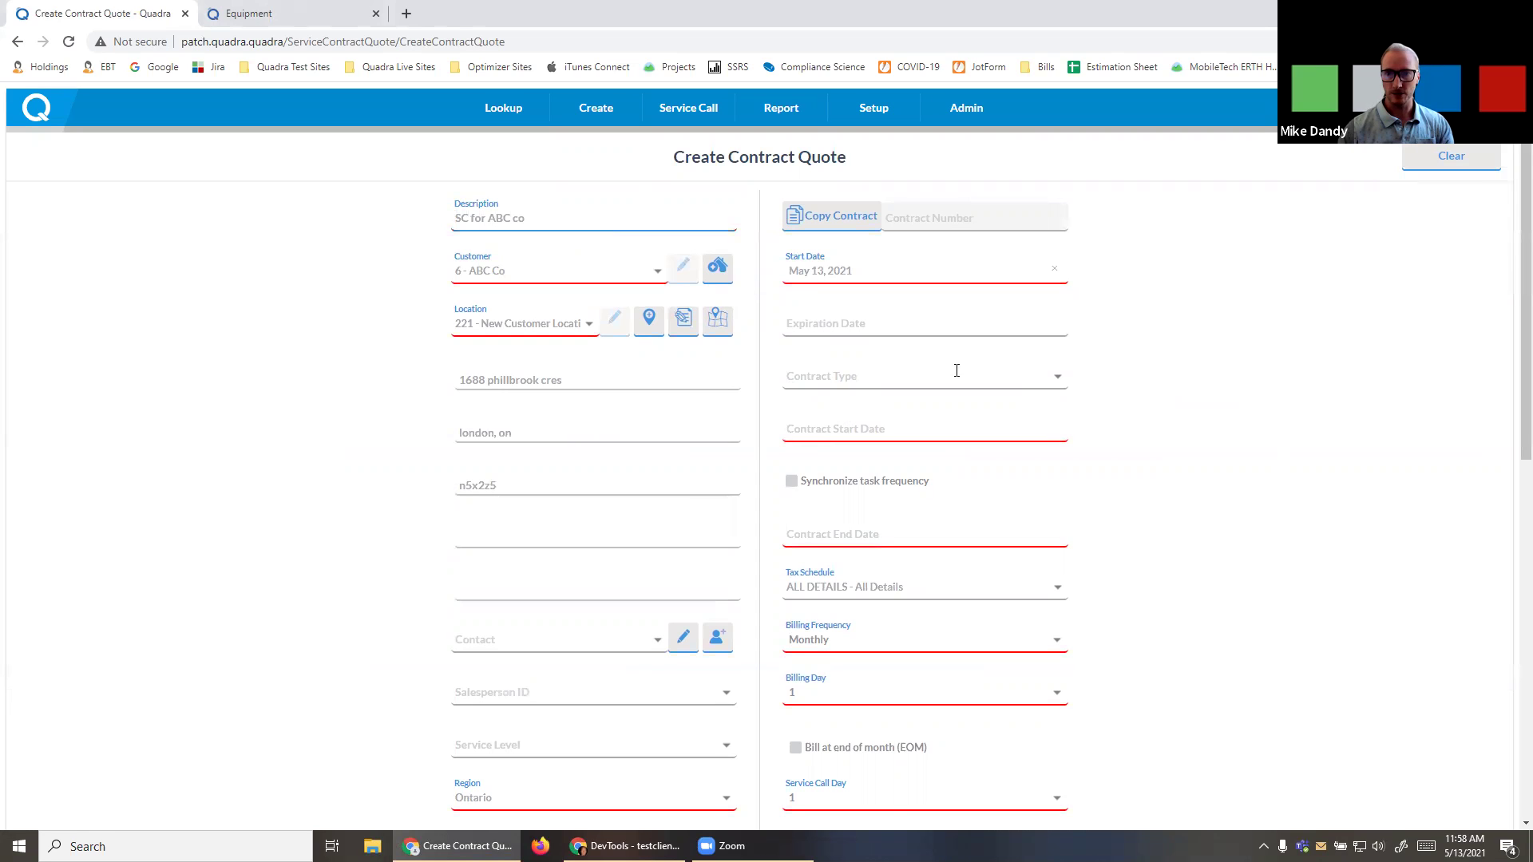
left_click(1053, 382)
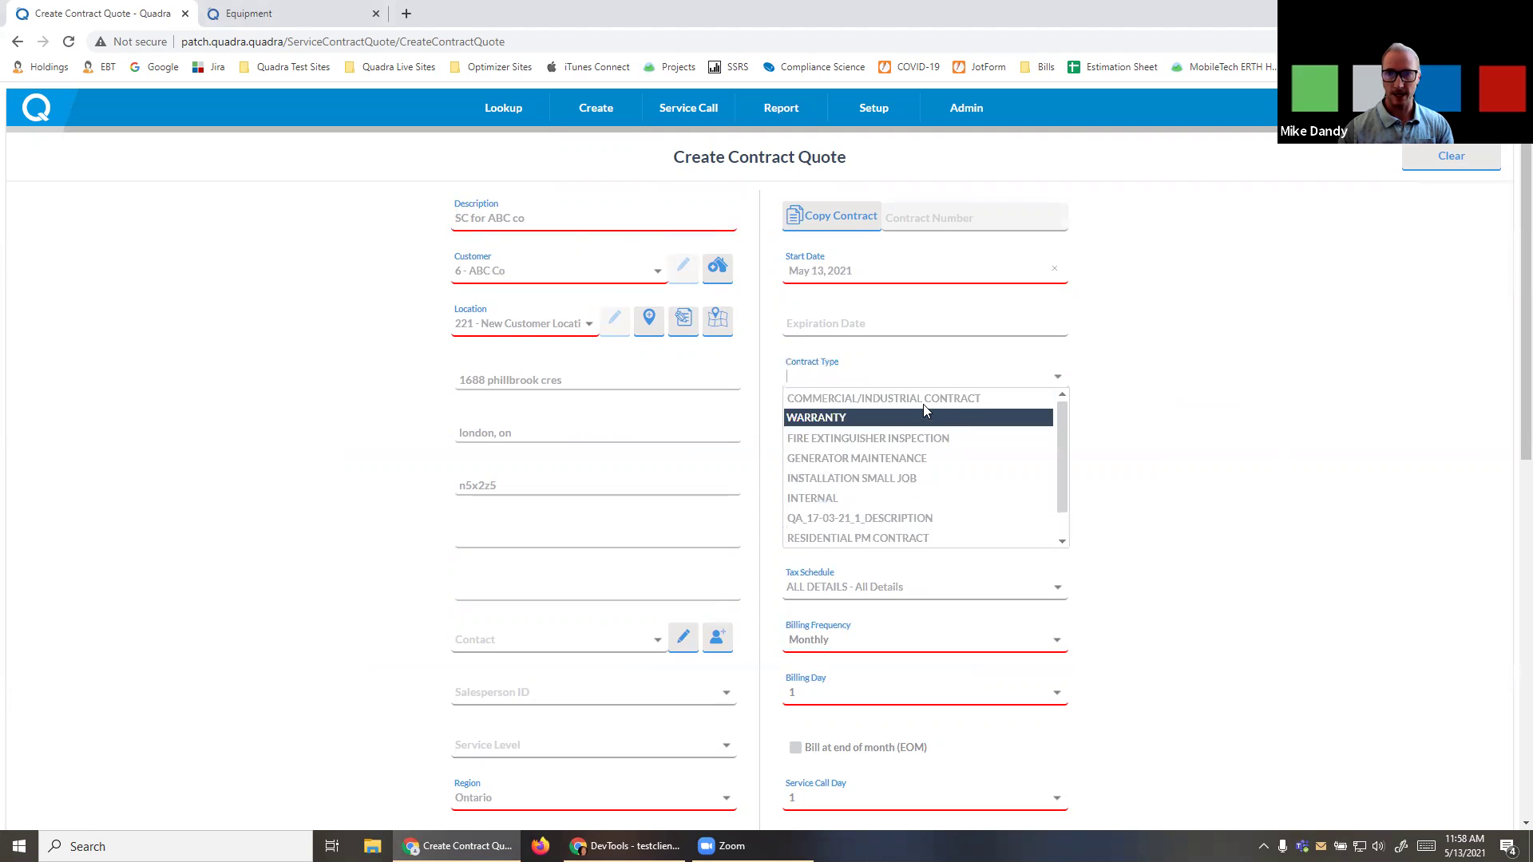
left_click(923, 404)
Set the contract to start on June 01, 2021 and end on May 31, 2022
left_click(833, 428)
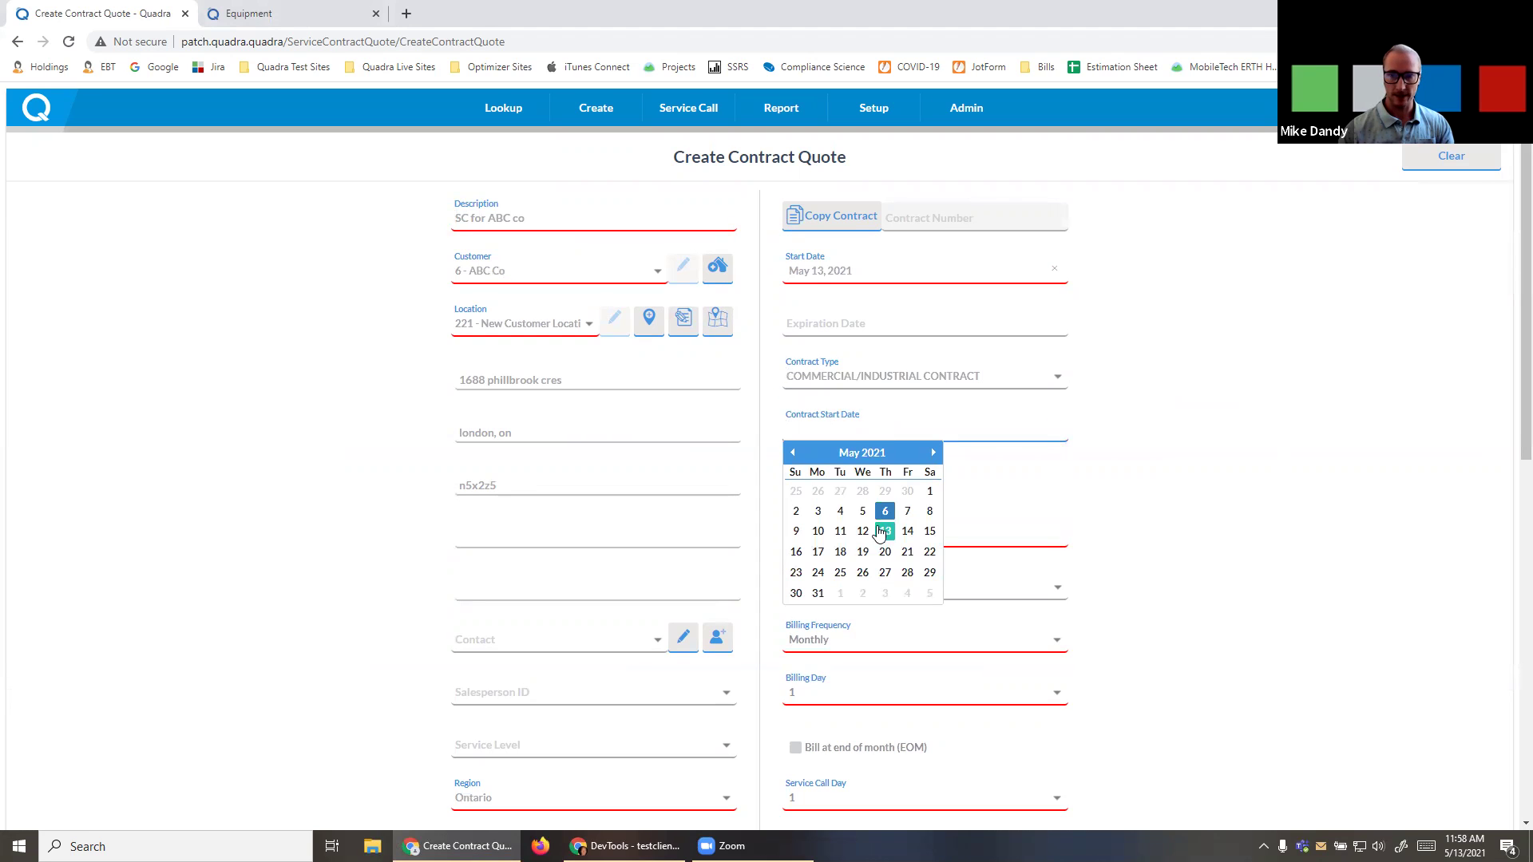
left_click(841, 595)
left_click(853, 534)
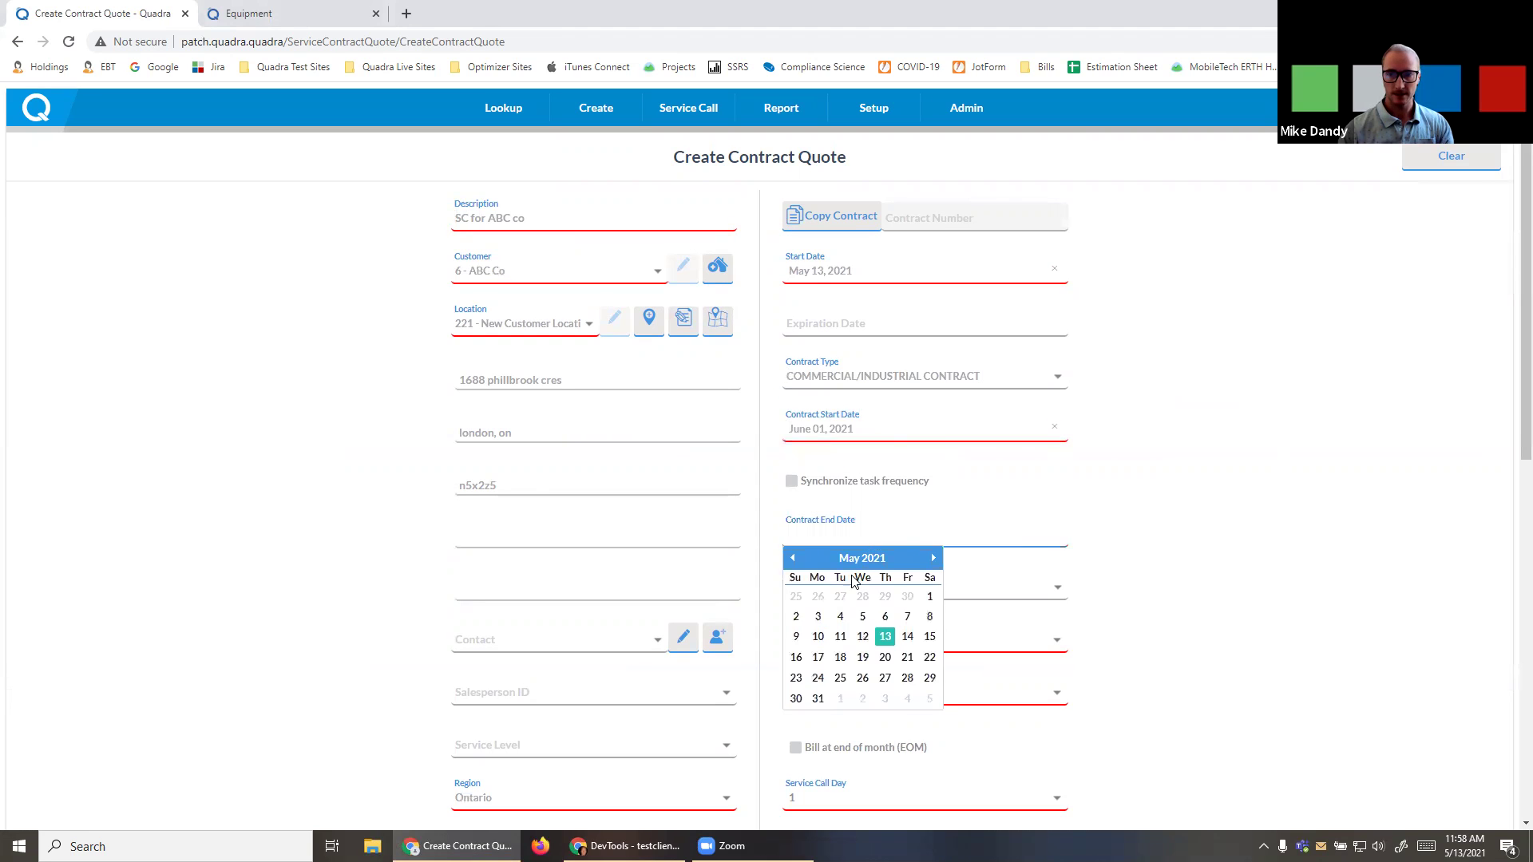
left_click(861, 559)
left_click(861, 558)
left_click(844, 594)
left_click(823, 639)
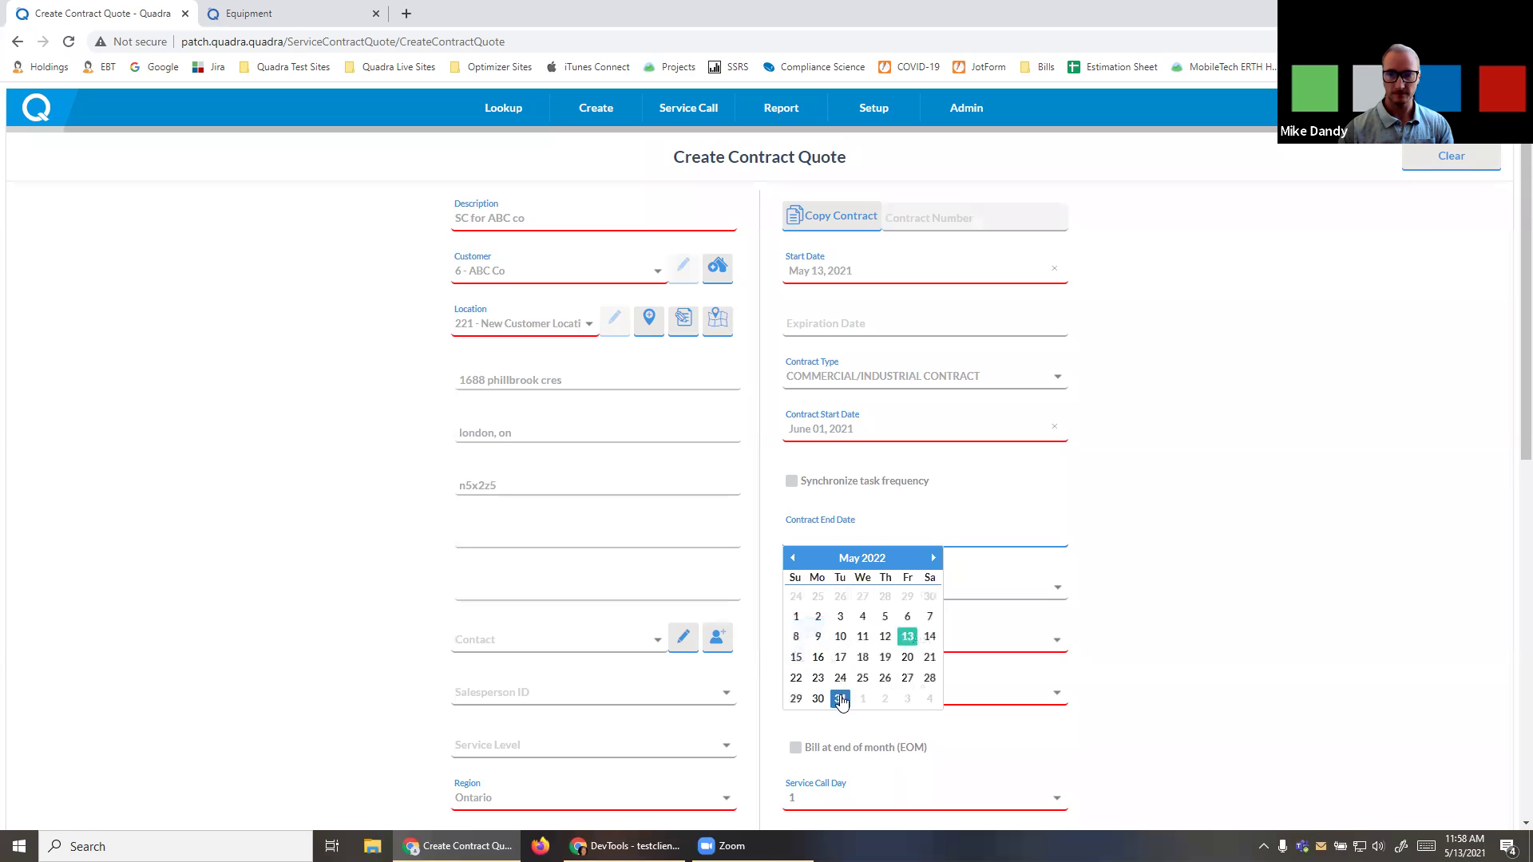
left_click(841, 700)
Include the AHU Rooftop equipment and its task list in the contract, and create the service contract
scroll(1352, 332, "down", 9)
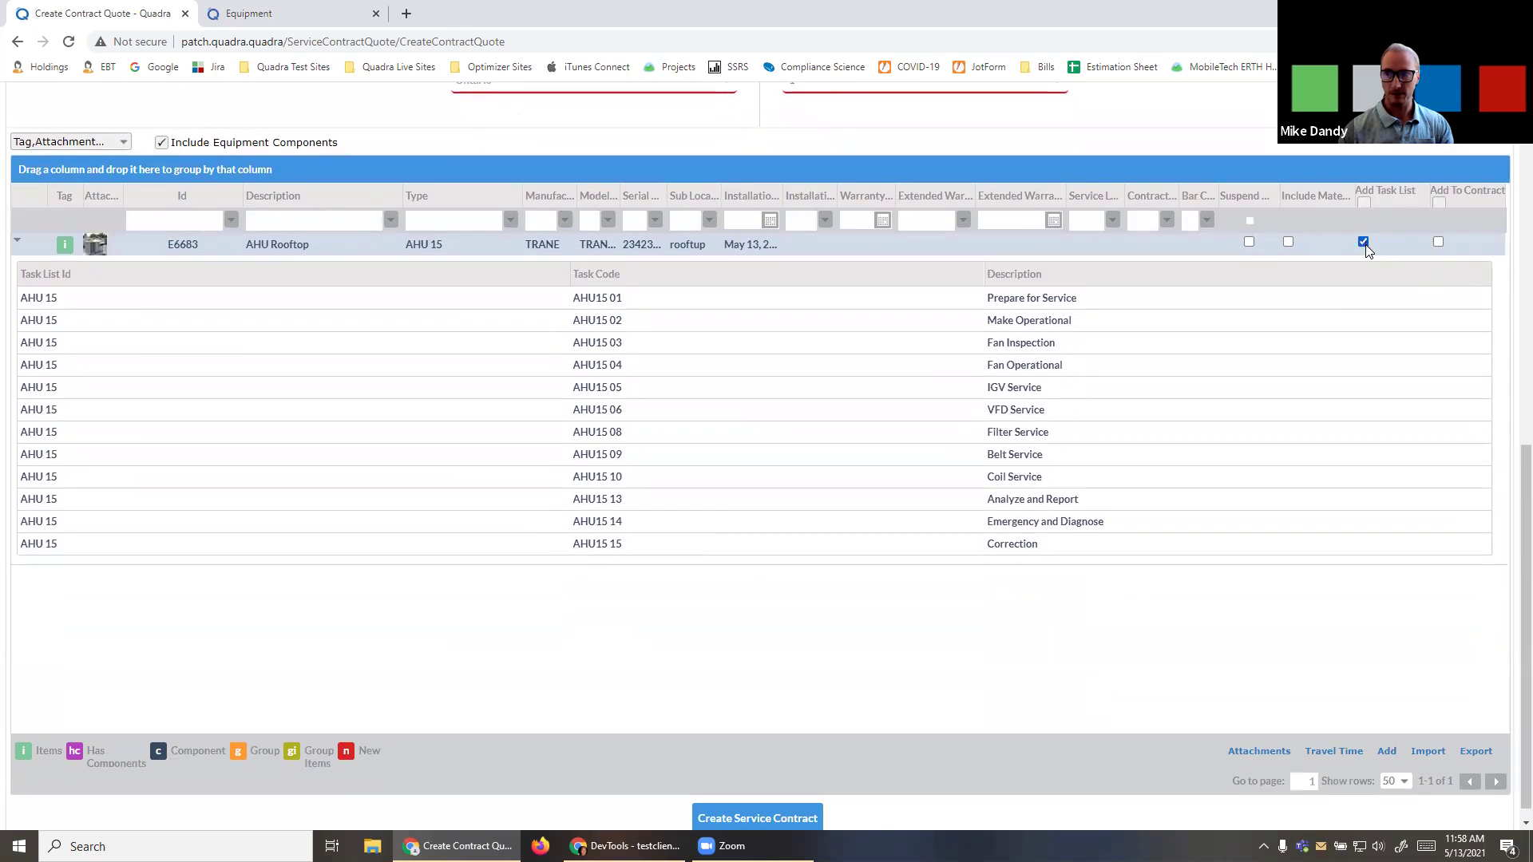
left_click(1438, 242)
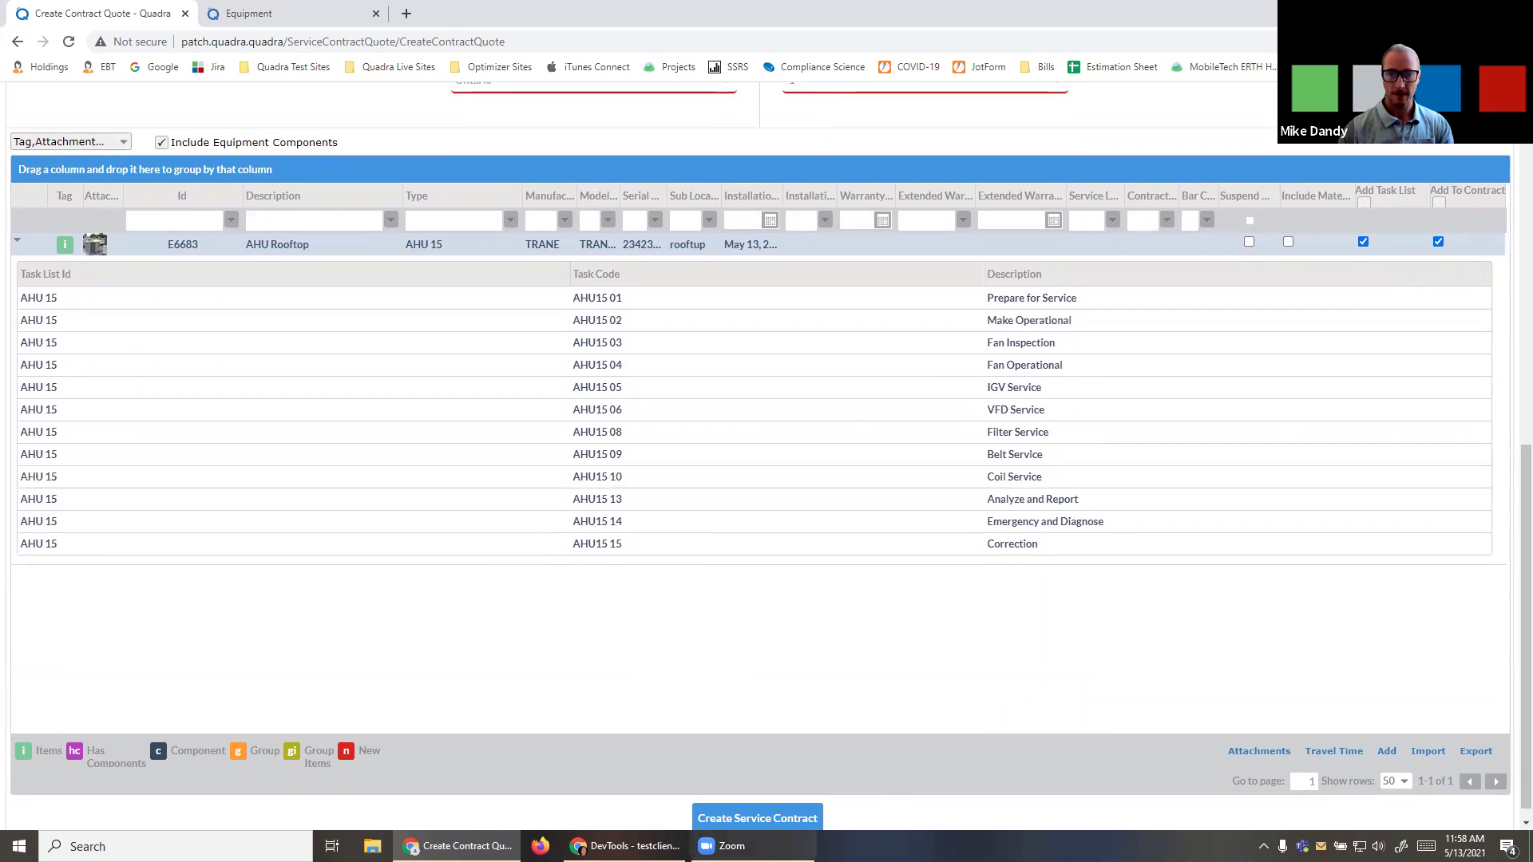
left_click(755, 819)
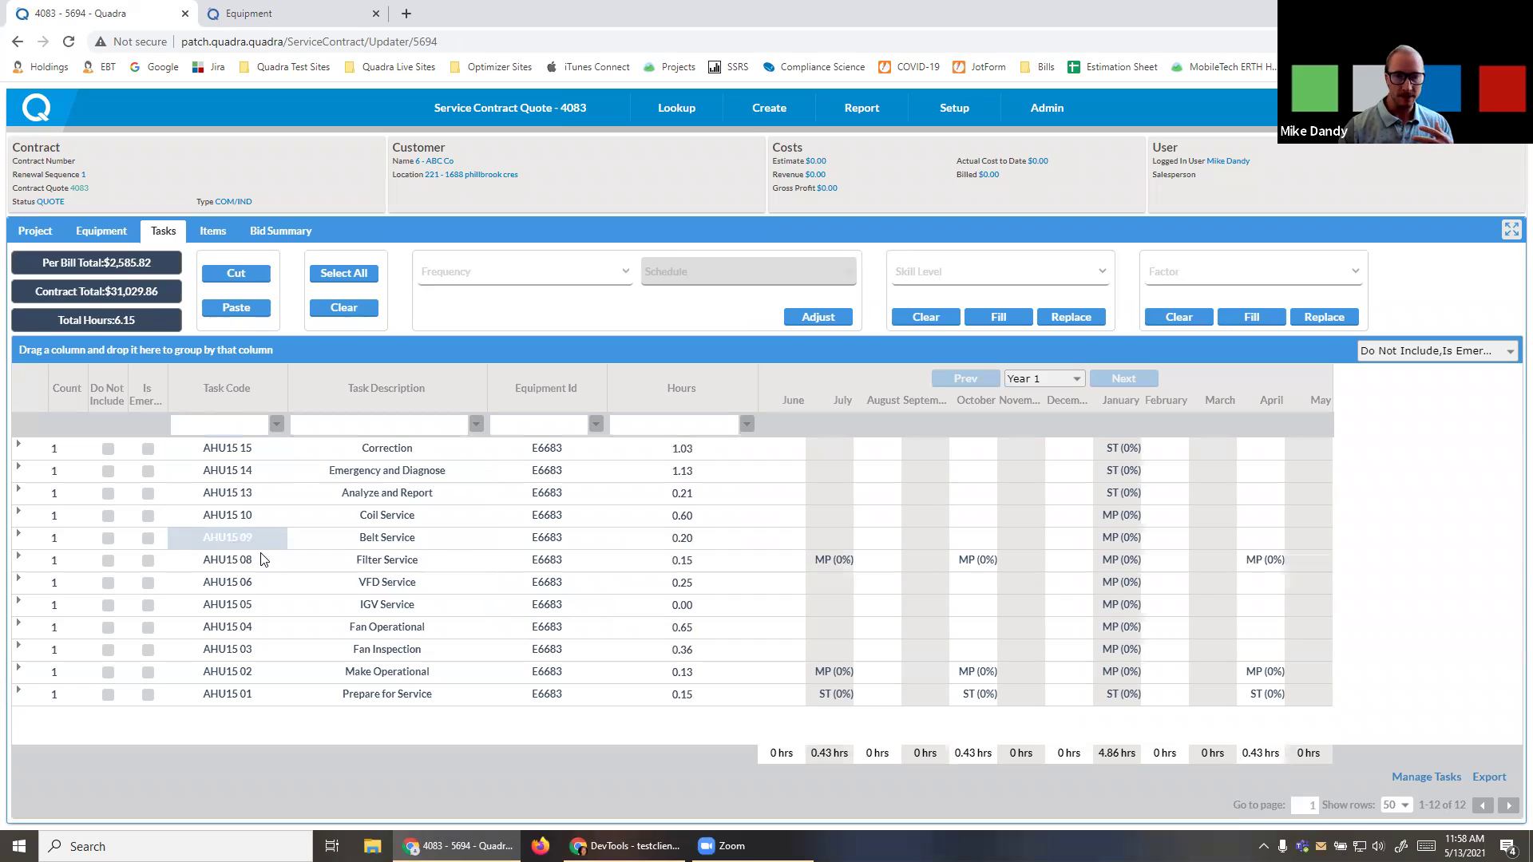
View the HVAC Unit.JPG attachment of AHU Rooftop in the quote's equipment list, and return to the task schedule
left_click(102, 231)
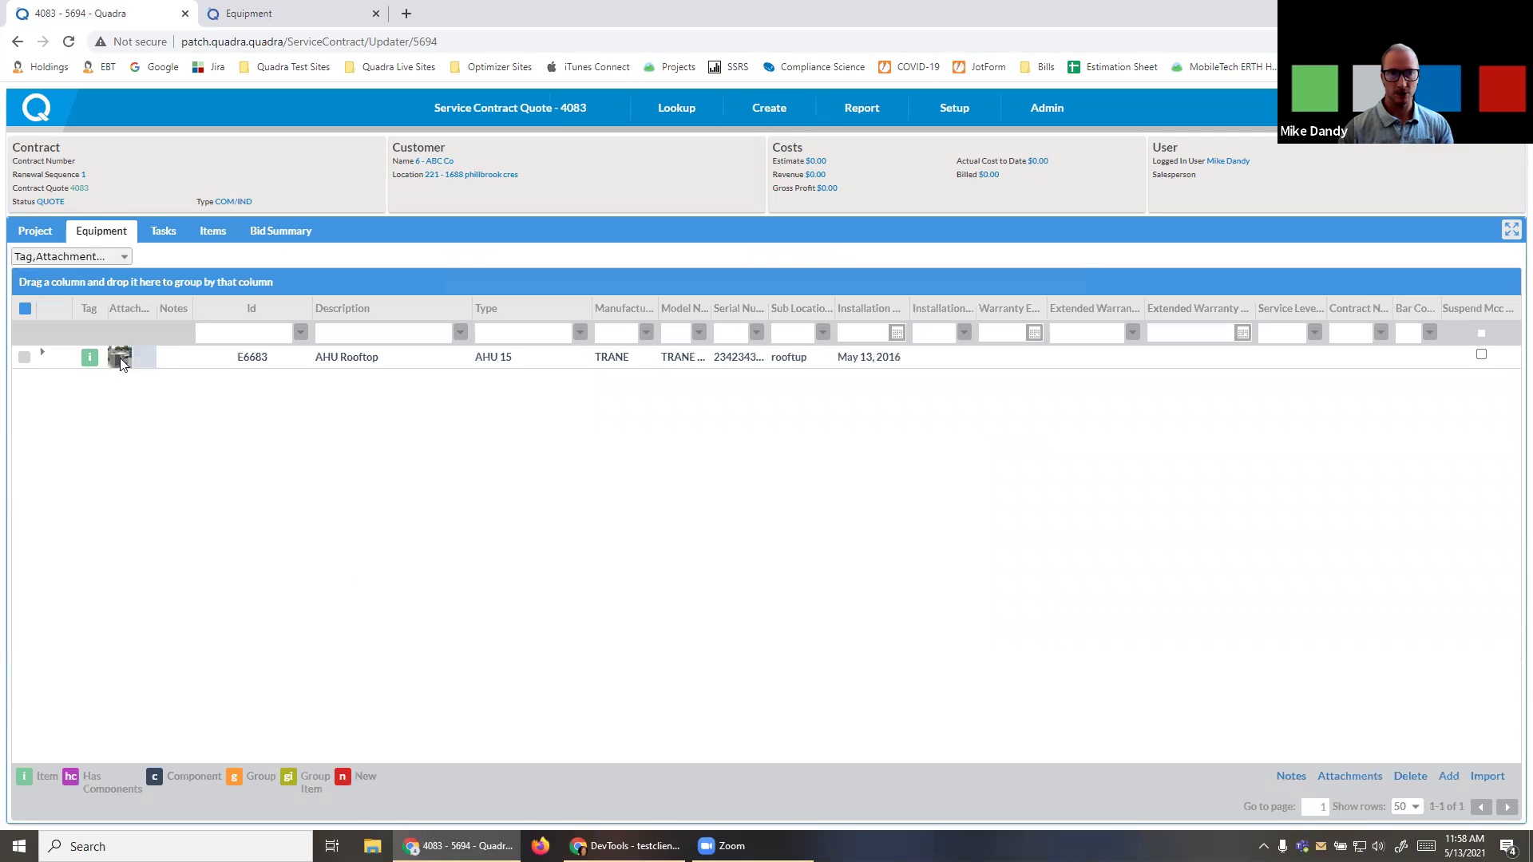
left_click(119, 359)
left_click(461, 280)
scroll(568, 415, "down", 5)
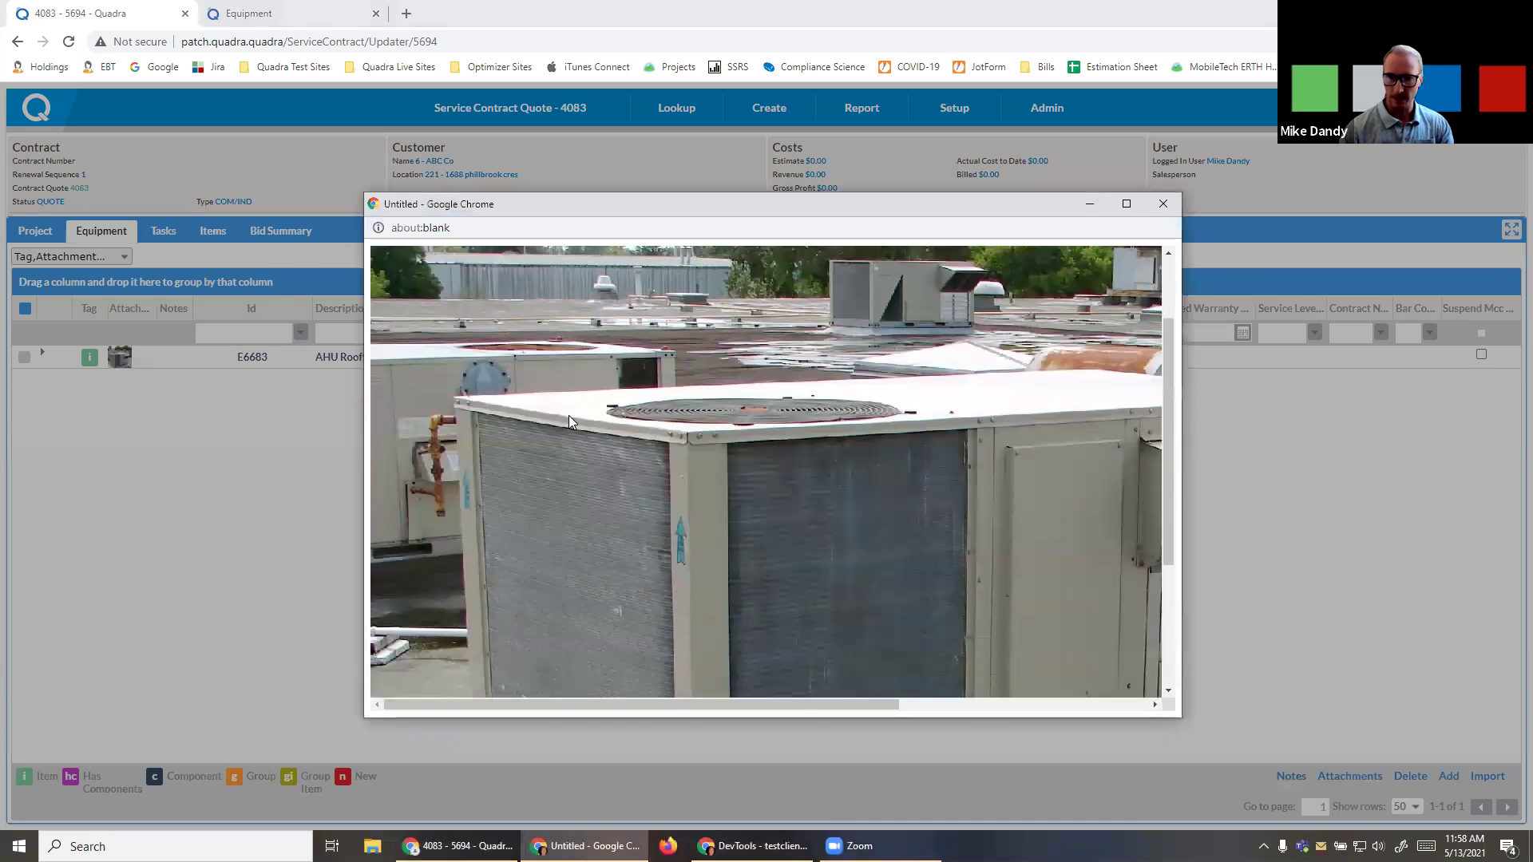
scroll(422, 607, "up", 5)
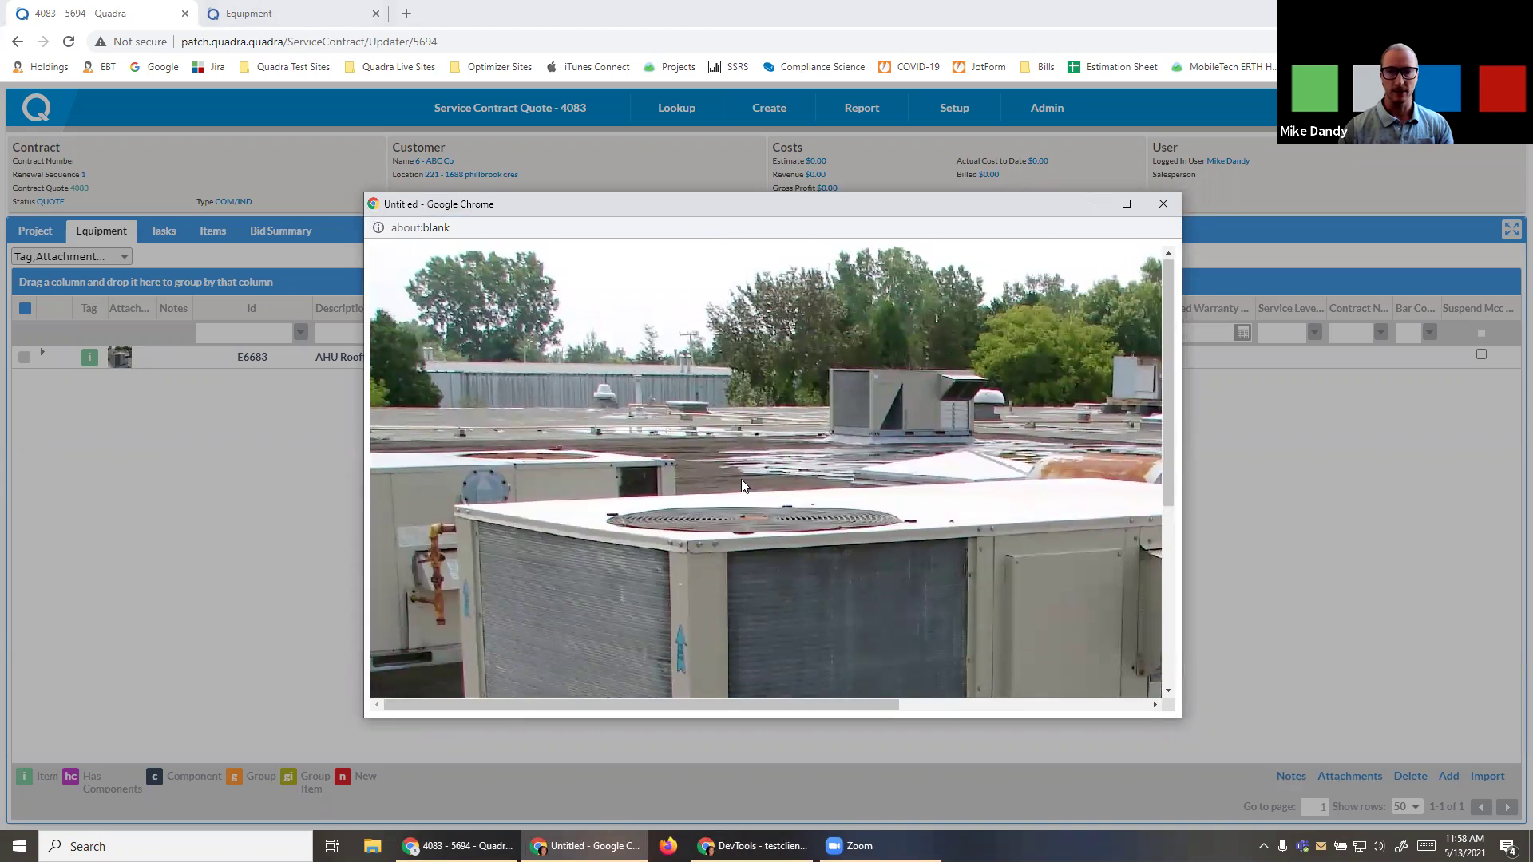
scroll(741, 479, "down", 3)
left_click(1163, 204)
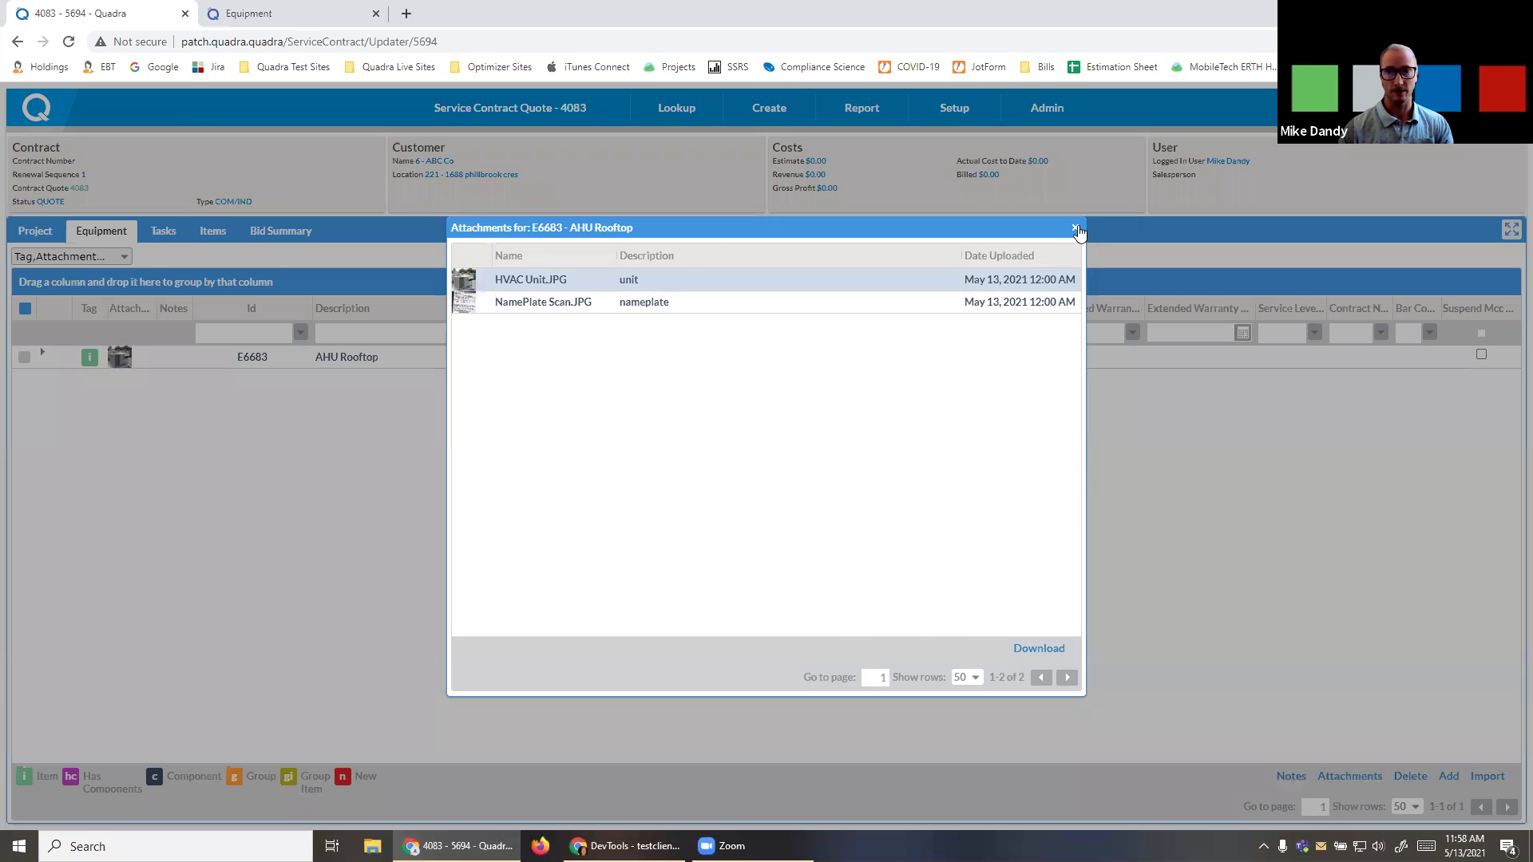
left_click(1076, 229)
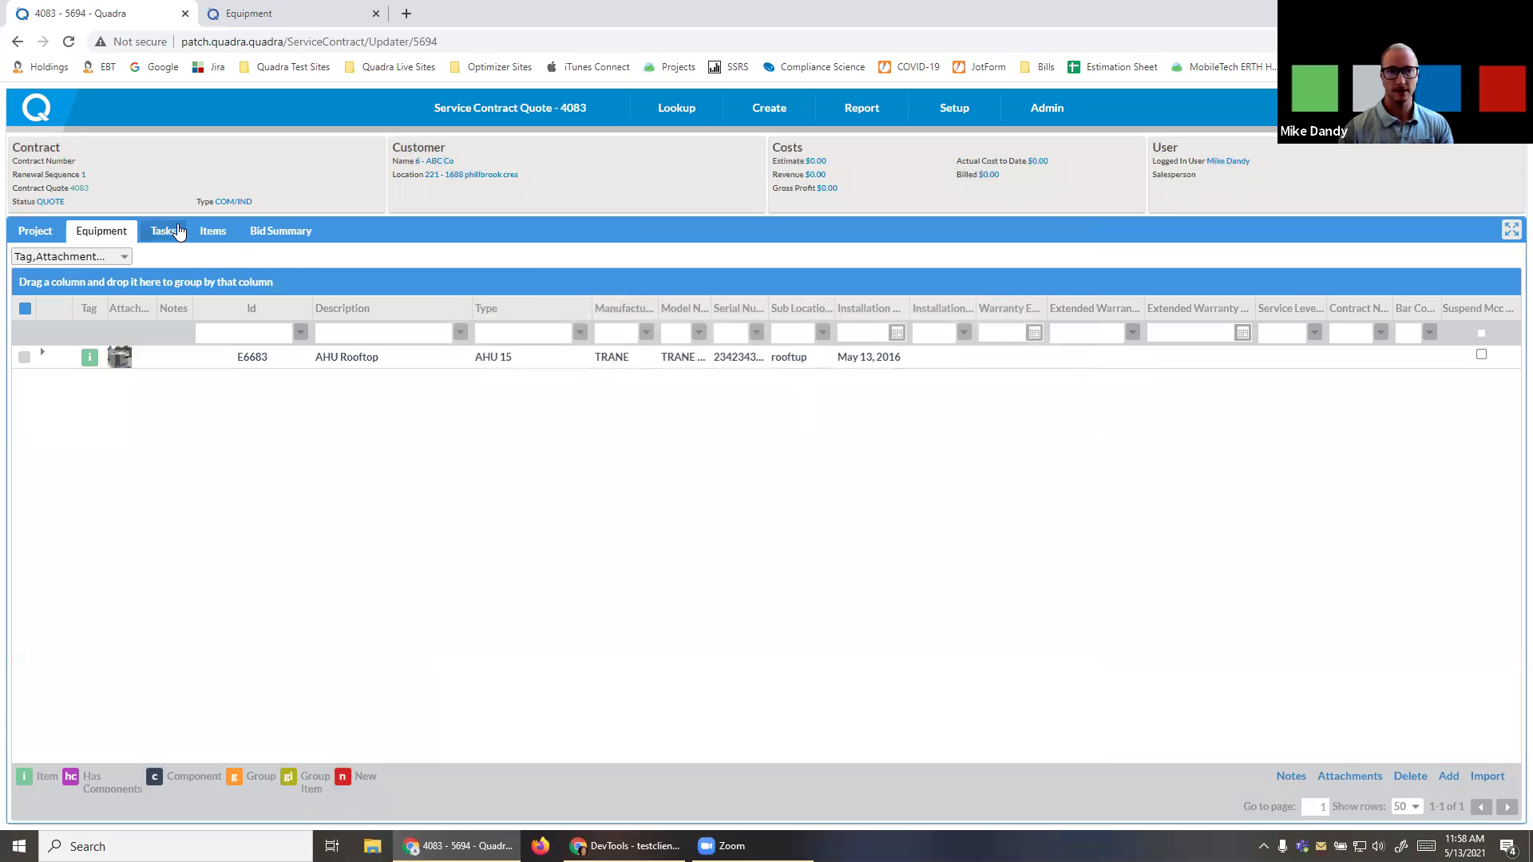
left_click(177, 232)
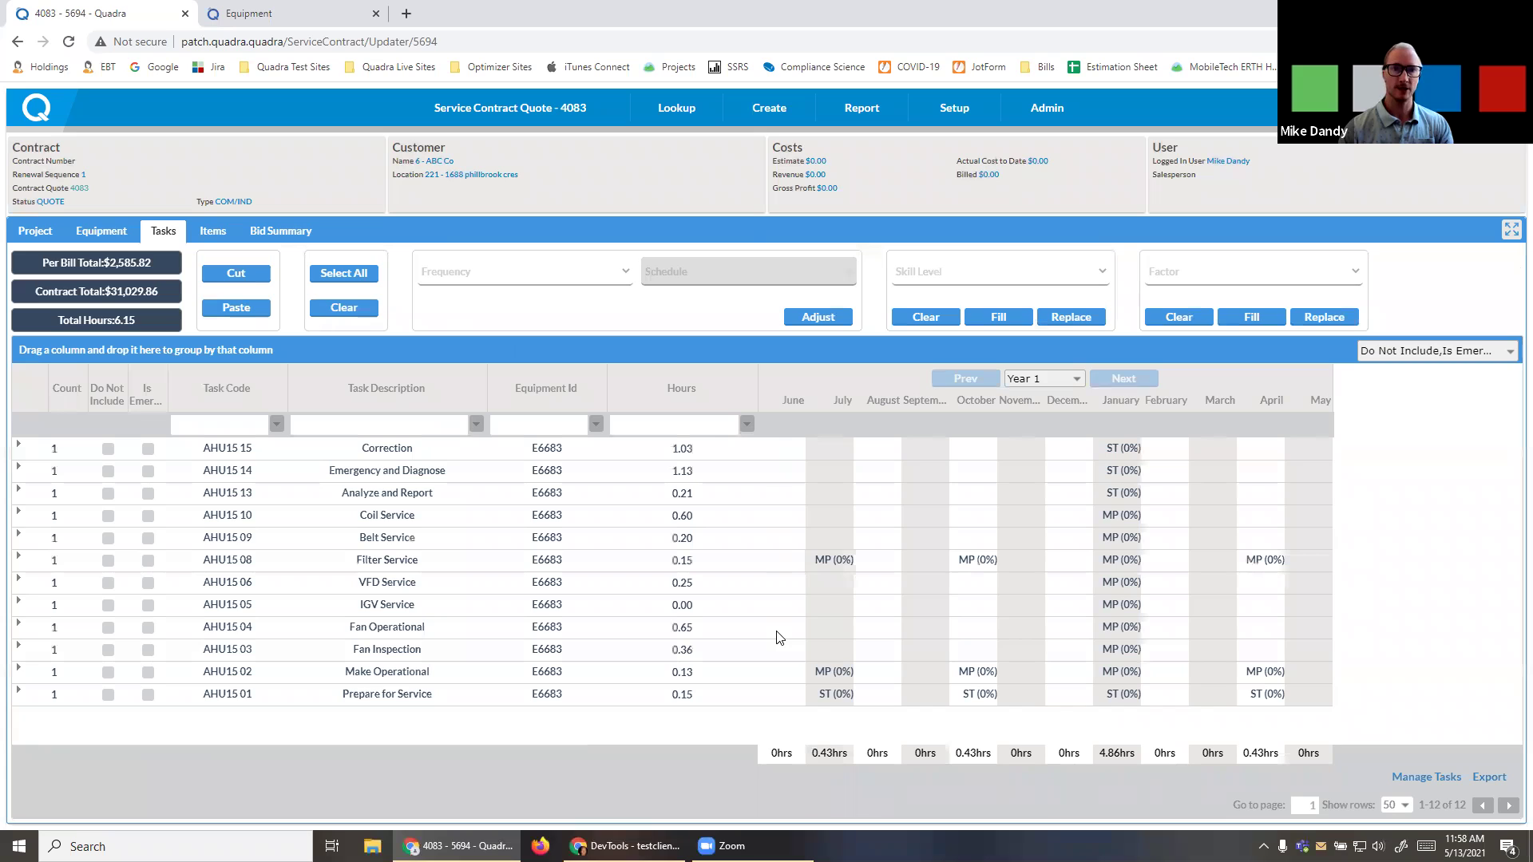